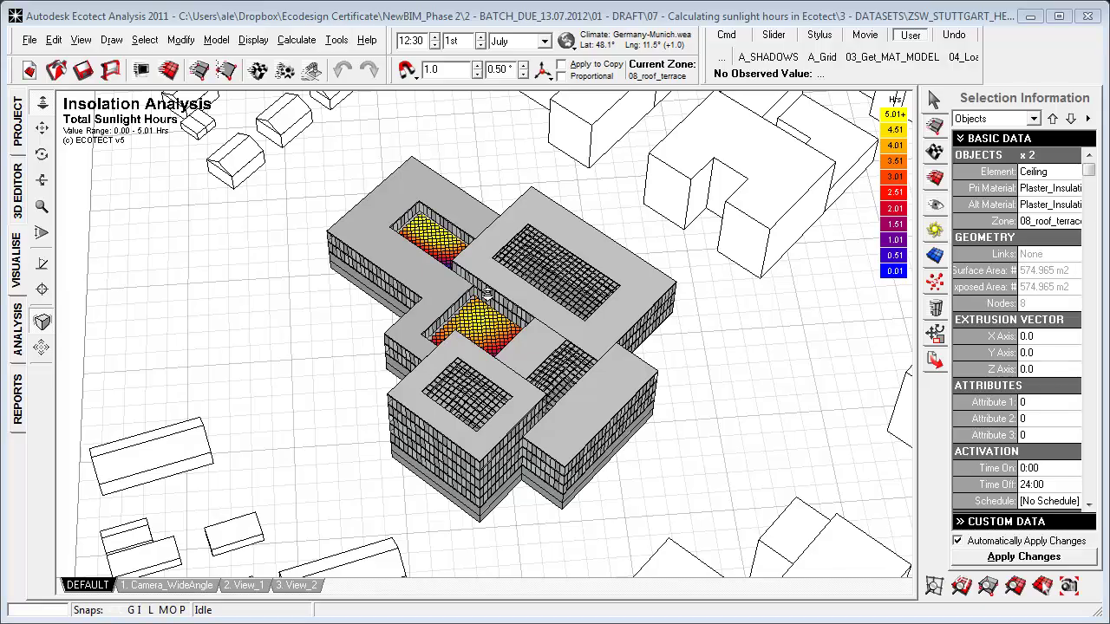
Show the building model in the 3D editor and hide the displayed sunlight hours analysis grid
right_drag(448, 340, 364, 373)
right_drag(515, 392, 491, 317)
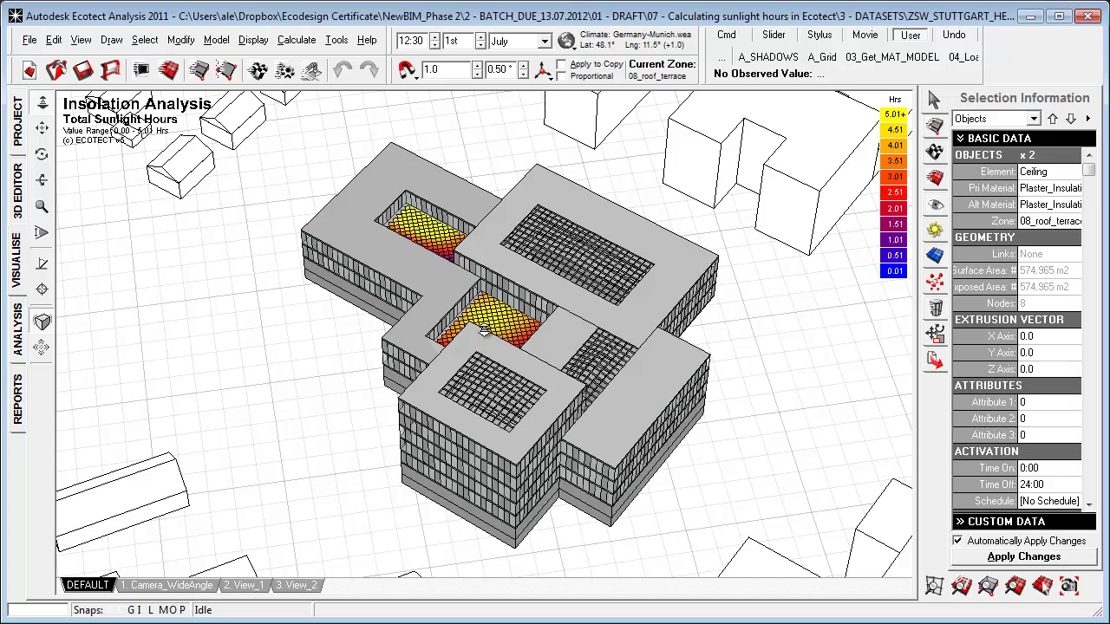
drag(485, 319, 464, 332)
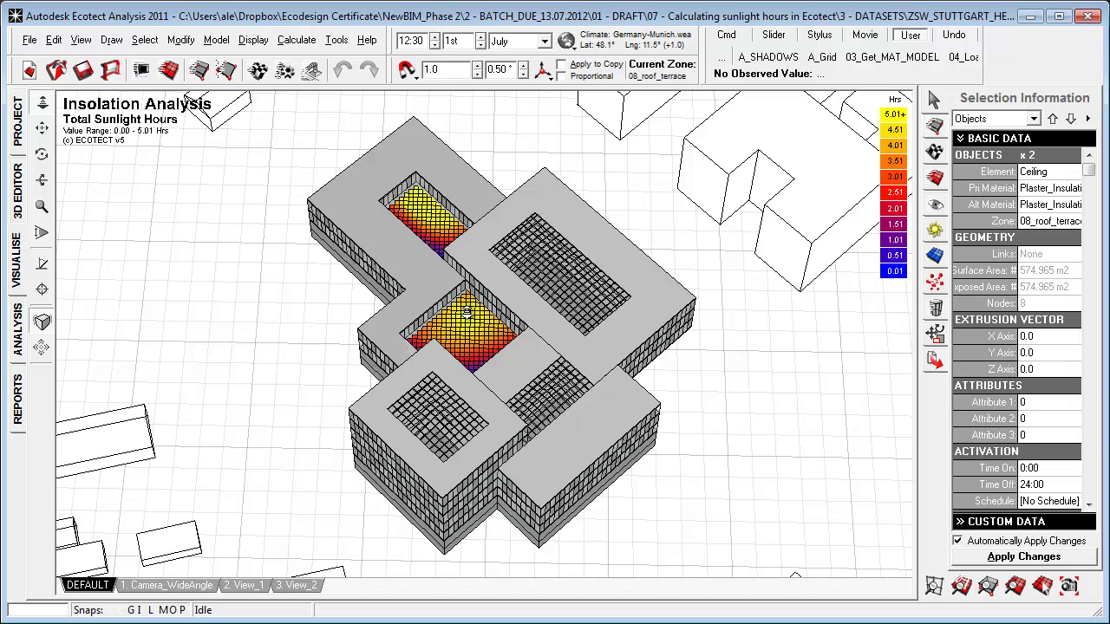
scroll(466, 319, up, 2)
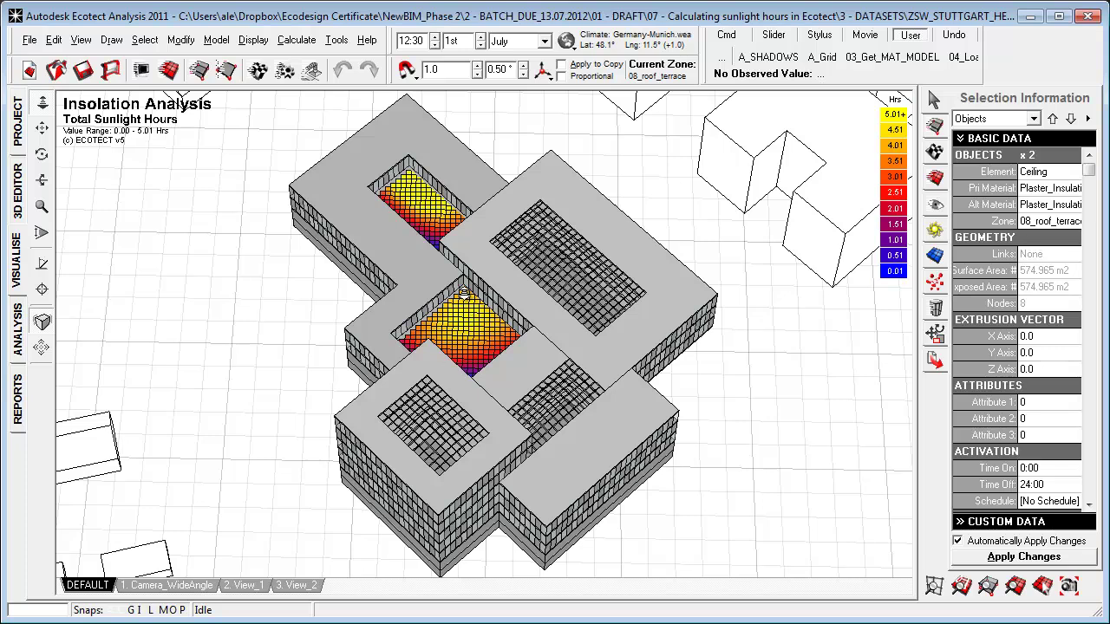
right_drag(425, 225, 423, 195)
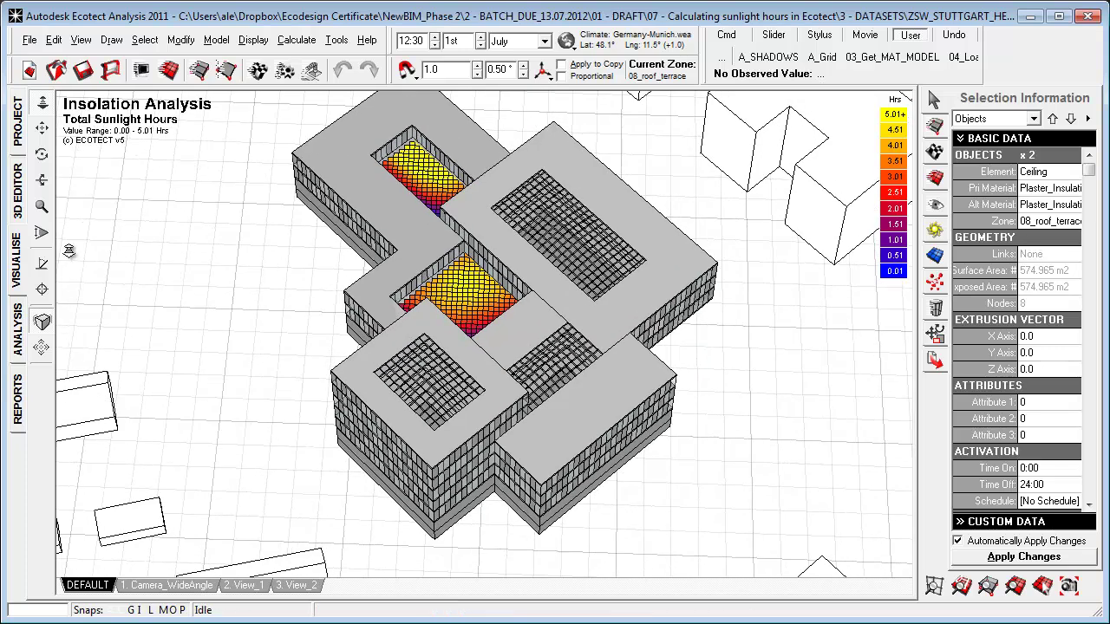
click(19, 208)
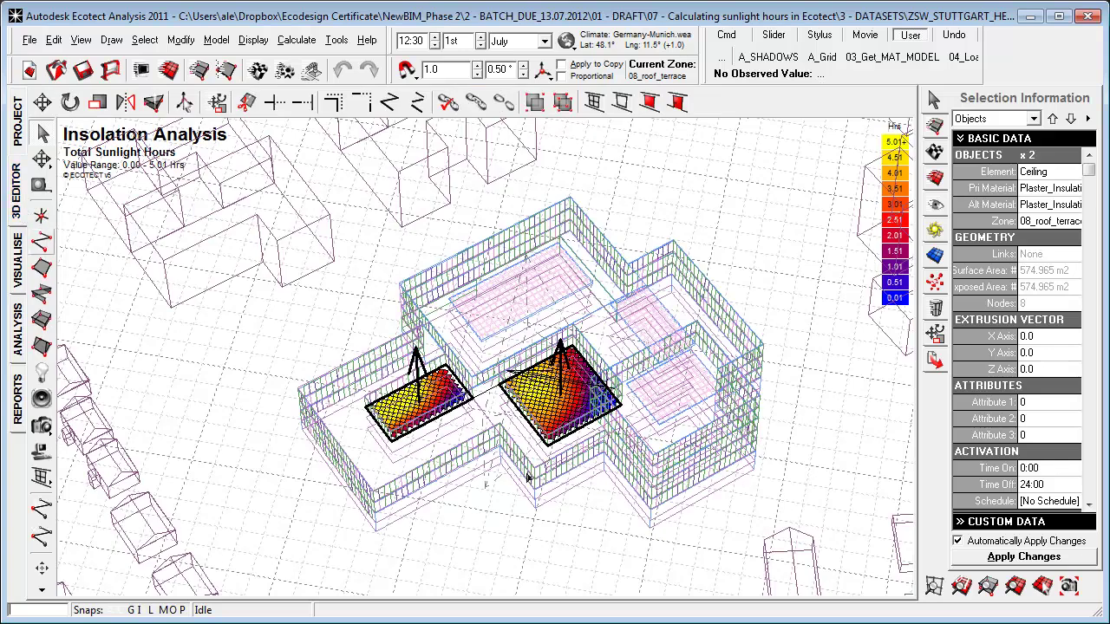
middle_drag(527, 477, 498, 446)
scroll(511, 431, up, 1)
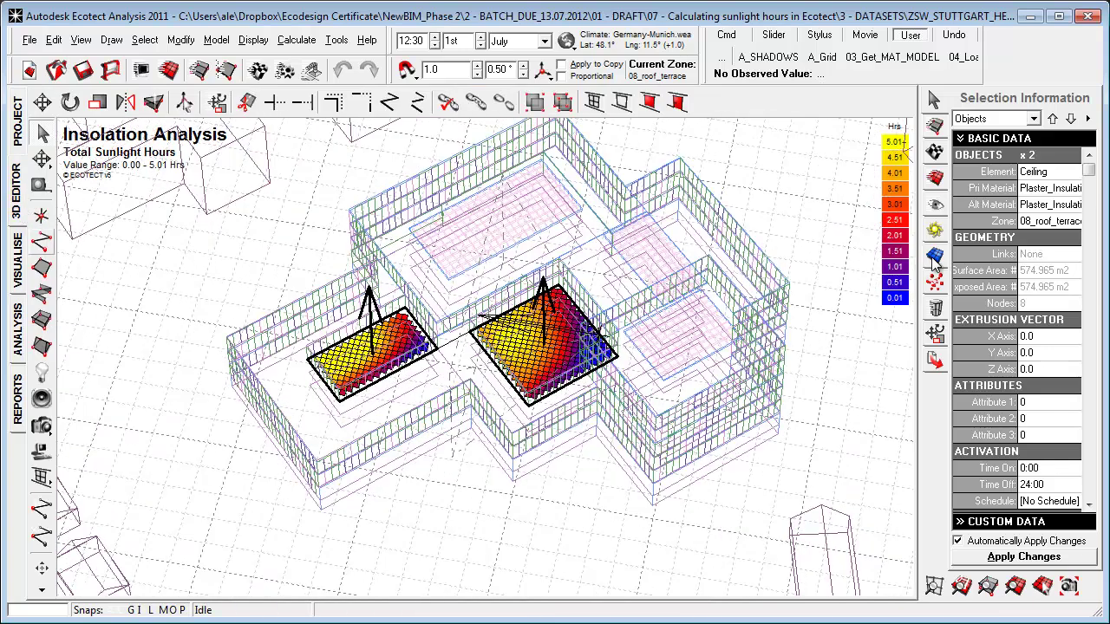
click(934, 256)
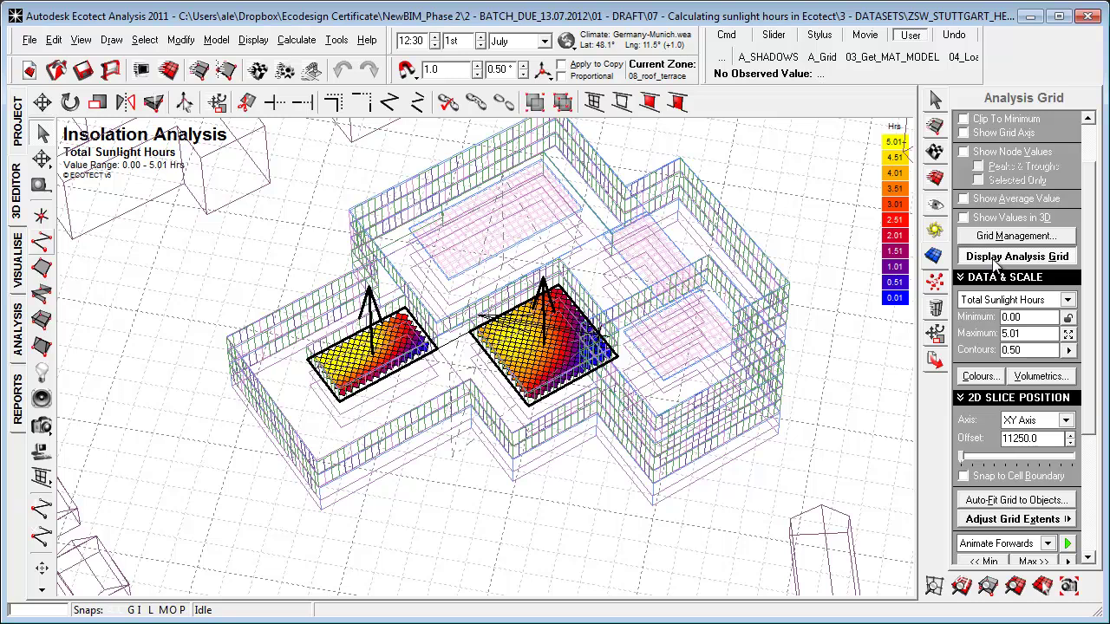
click(995, 260)
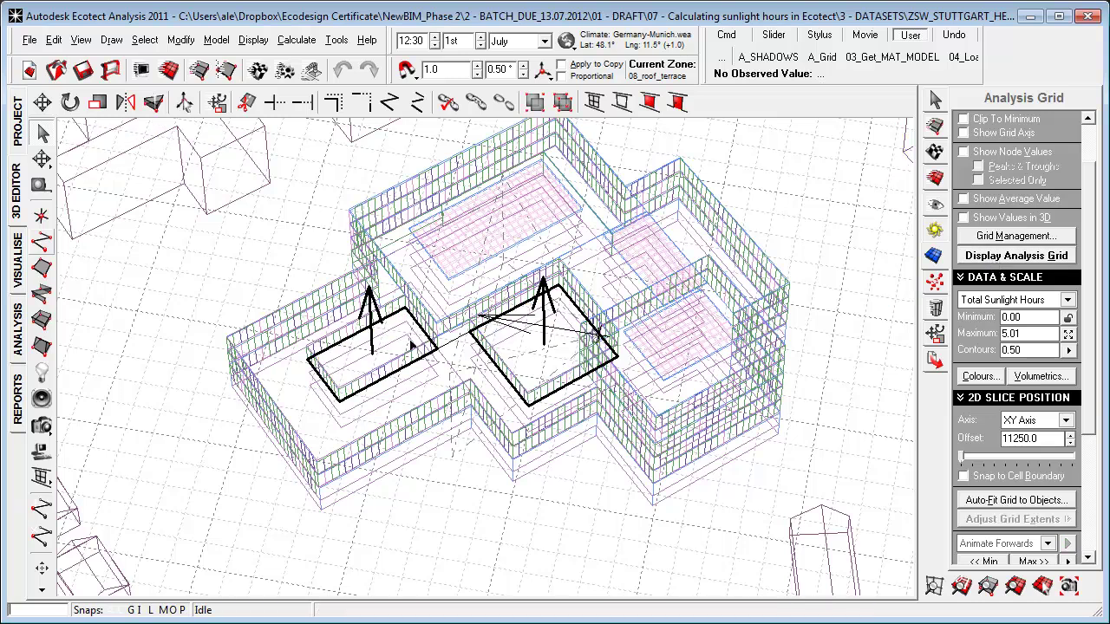
Fit the analysis grid within the selected roof terrace objects in the XY axis, using a 500 boundary inset and a specific cell size
click(1030, 501)
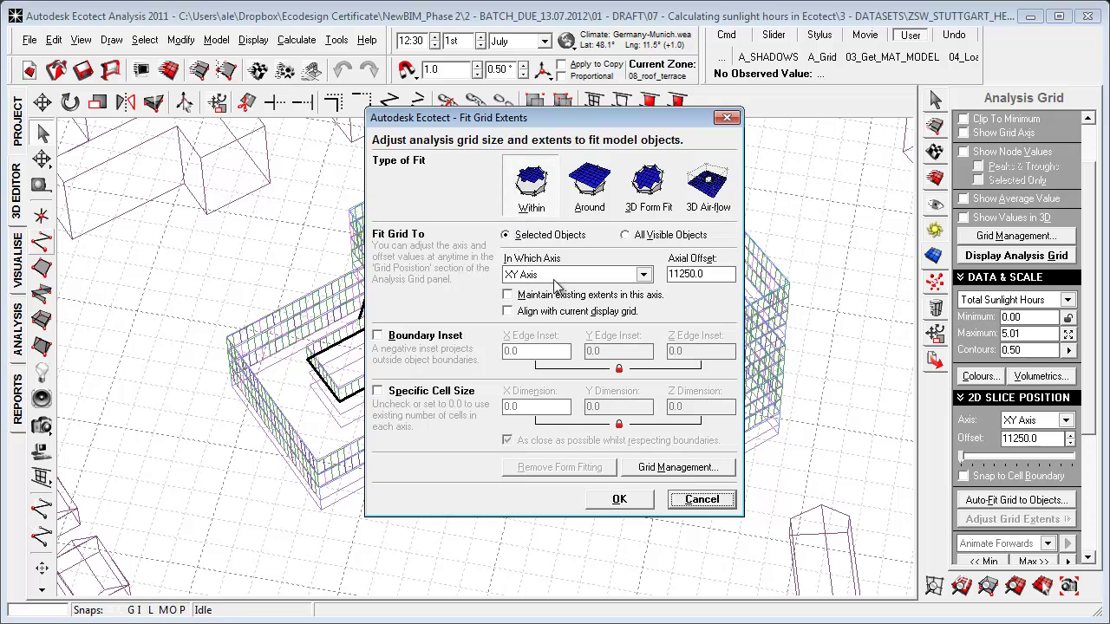
click(378, 336)
click(379, 391)
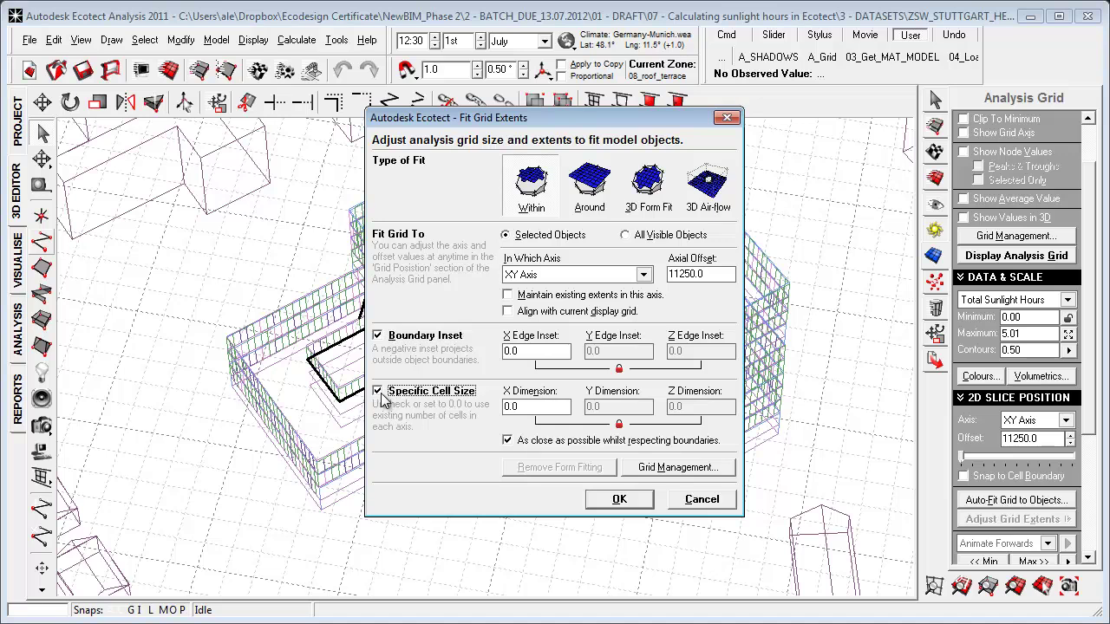
key(Tab)
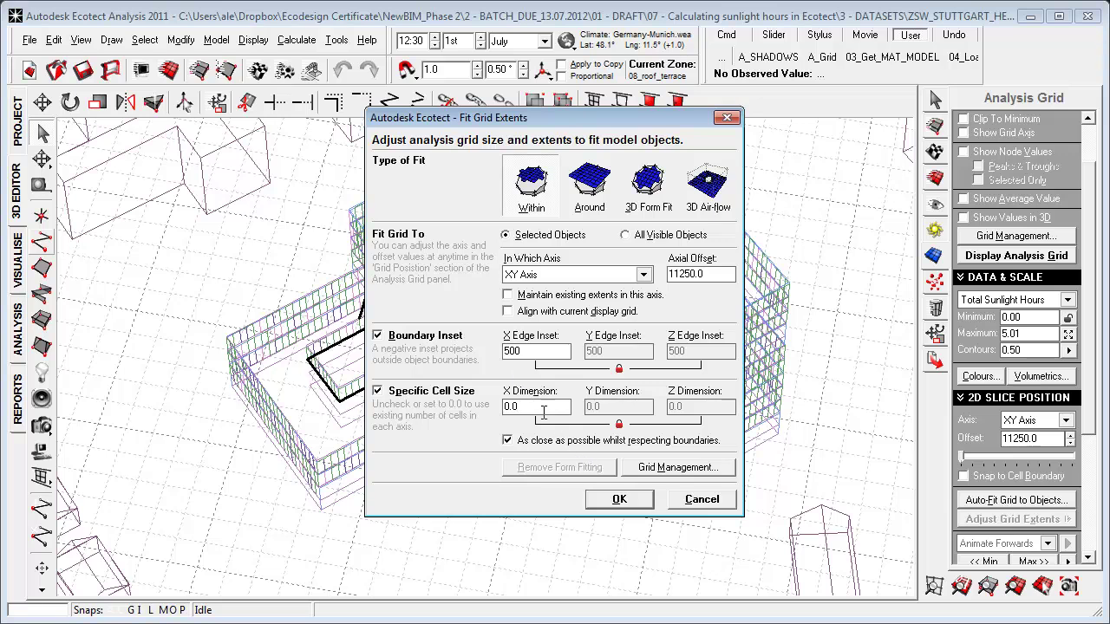
drag(529, 410, 475, 408)
click(619, 500)
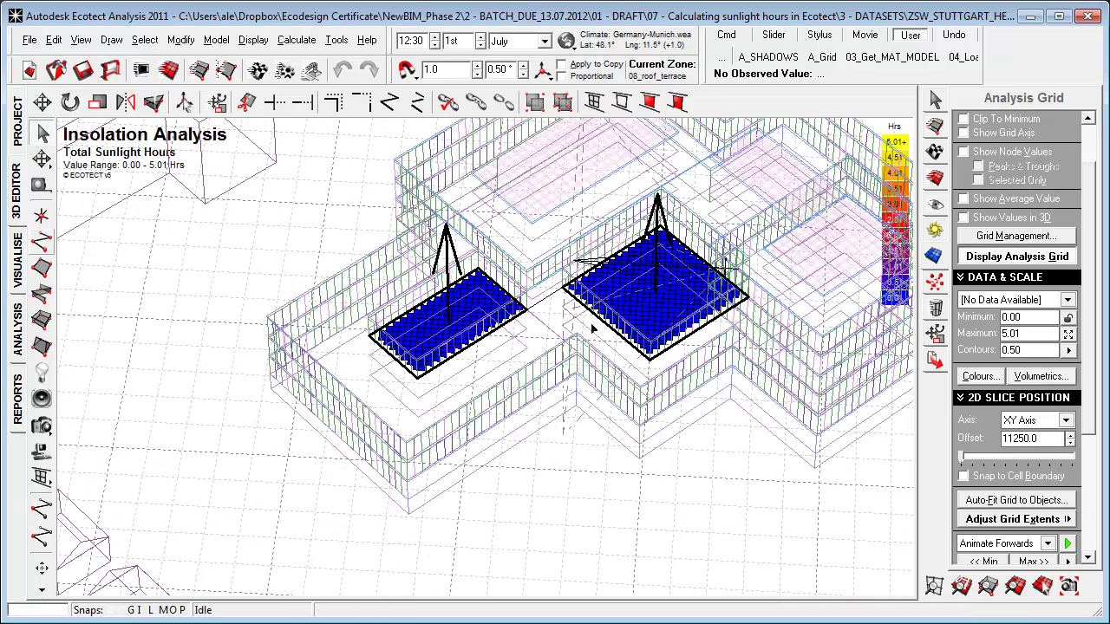
Set the analysis grid's 2D slice offset to 11500.0
drag(965, 462, 925, 459)
middle_drag(755, 484, 577, 461)
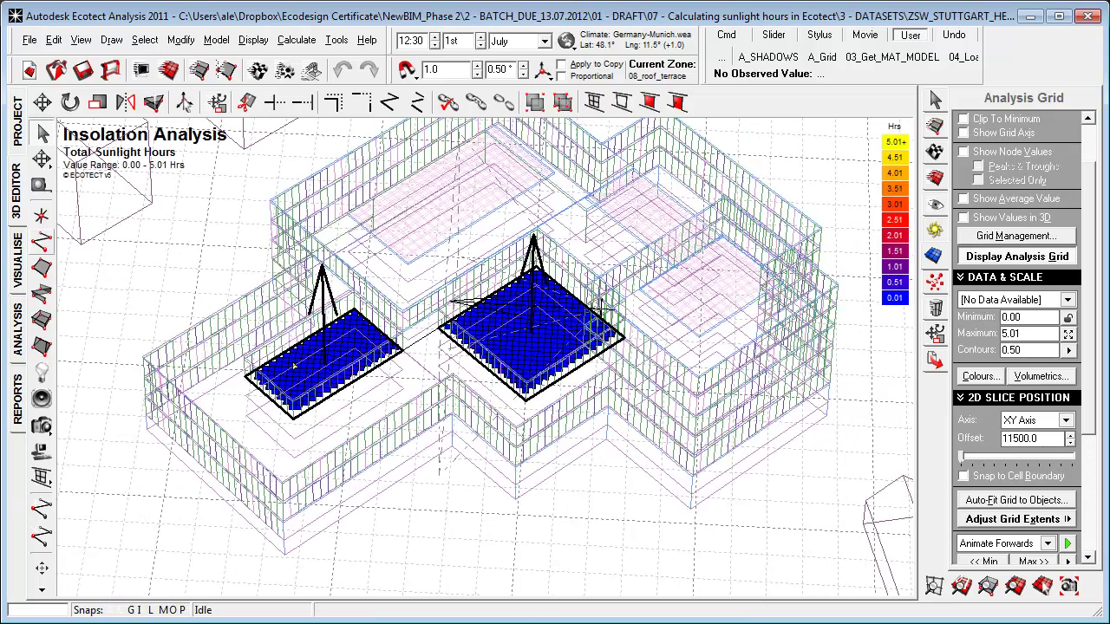
shift+right_drag(294, 366, 287, 283)
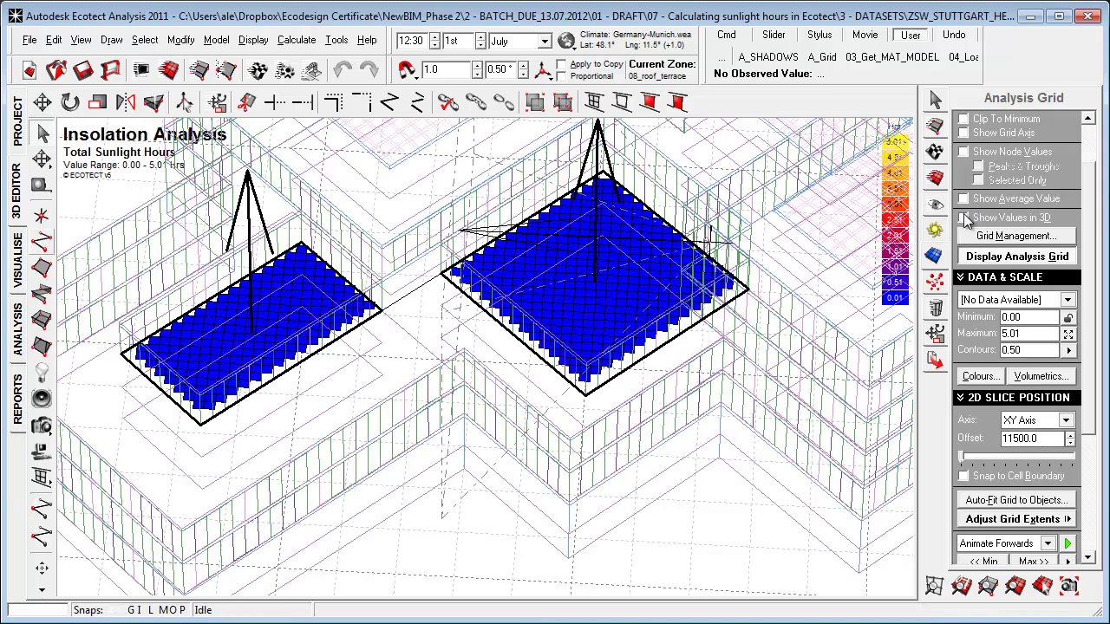
Display the node values on both roof terrace analysis grids
click(963, 152)
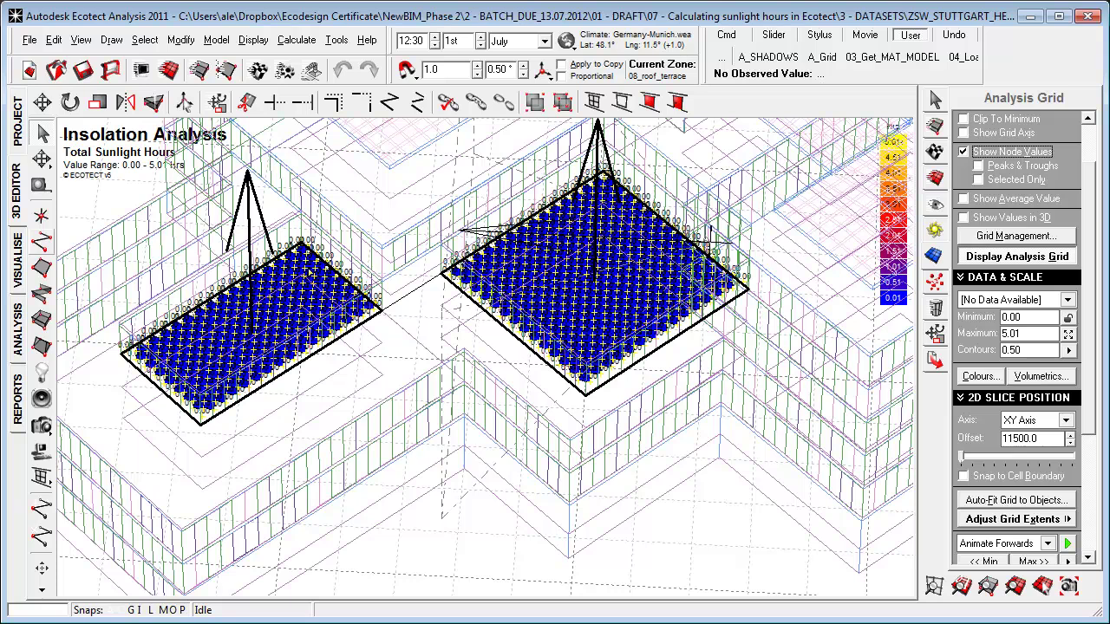
shift+right_drag(598, 327, 598, 249)
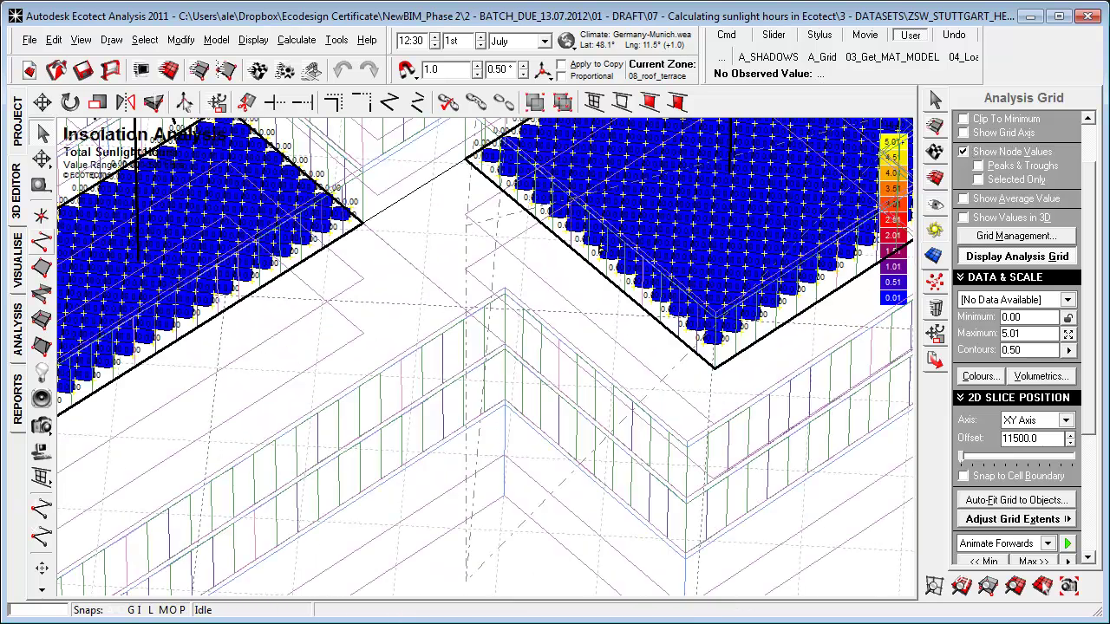
shift+right_drag(589, 332, 582, 551)
ctrl+right_drag(460, 533, 662, 488)
ctrl+right_drag(538, 467, 504, 491)
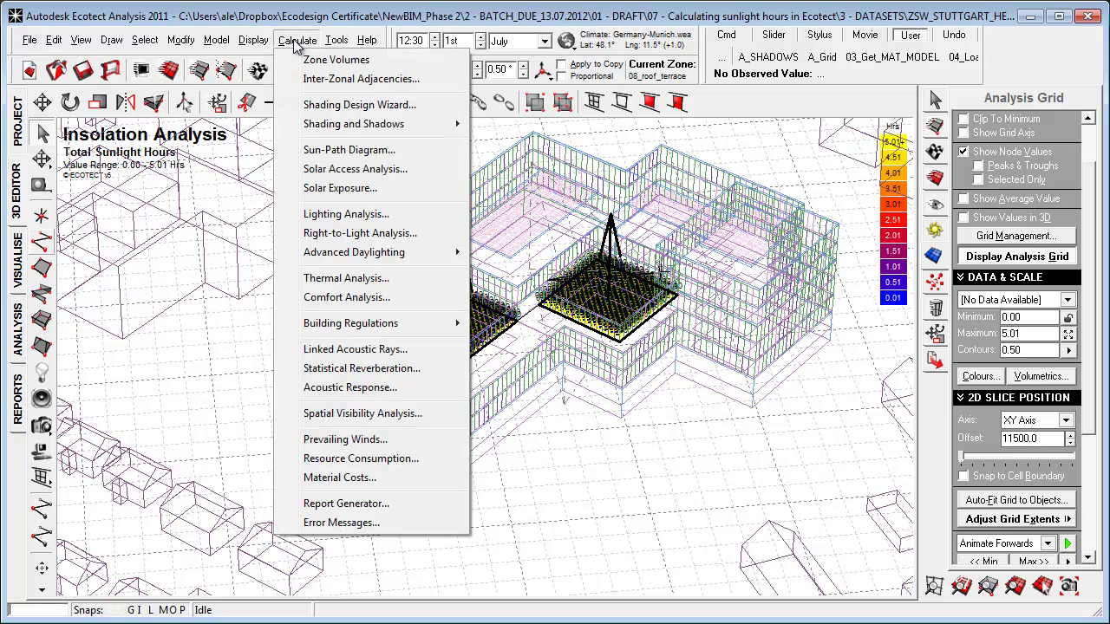
Start a solar access analysis for Shading, Overshadowing and Sunlight Hours over a specified period
click(297, 40)
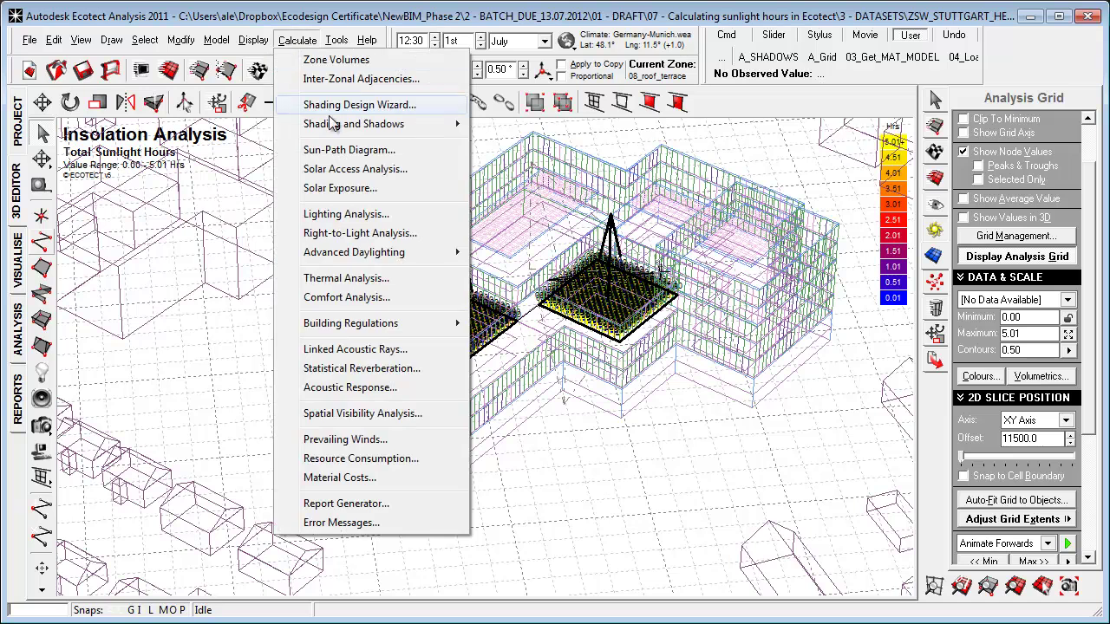
click(371, 173)
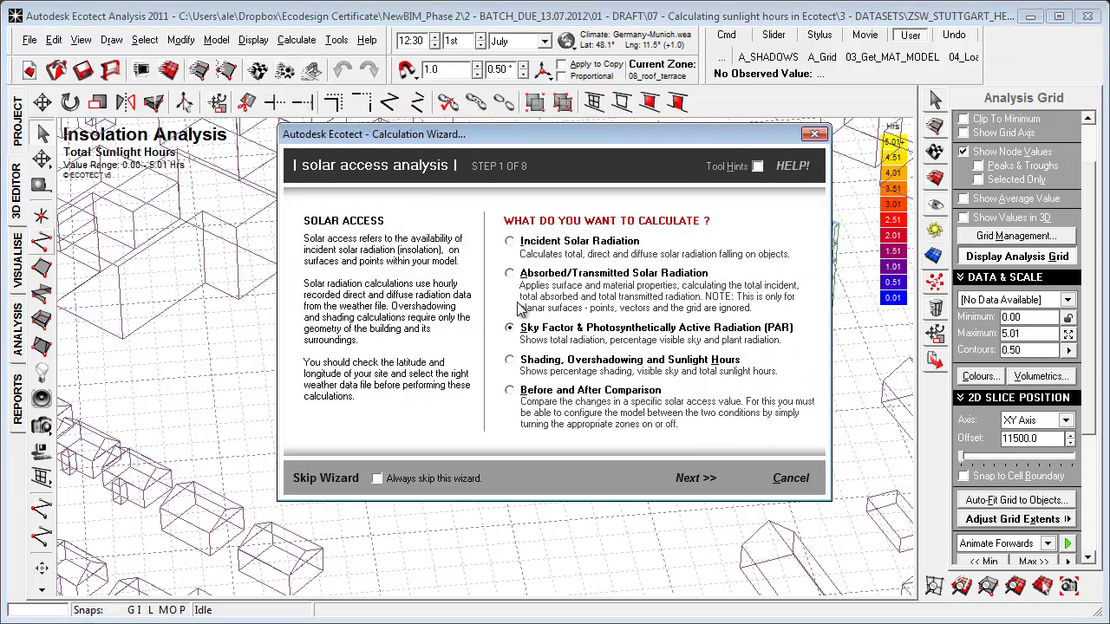
click(511, 362)
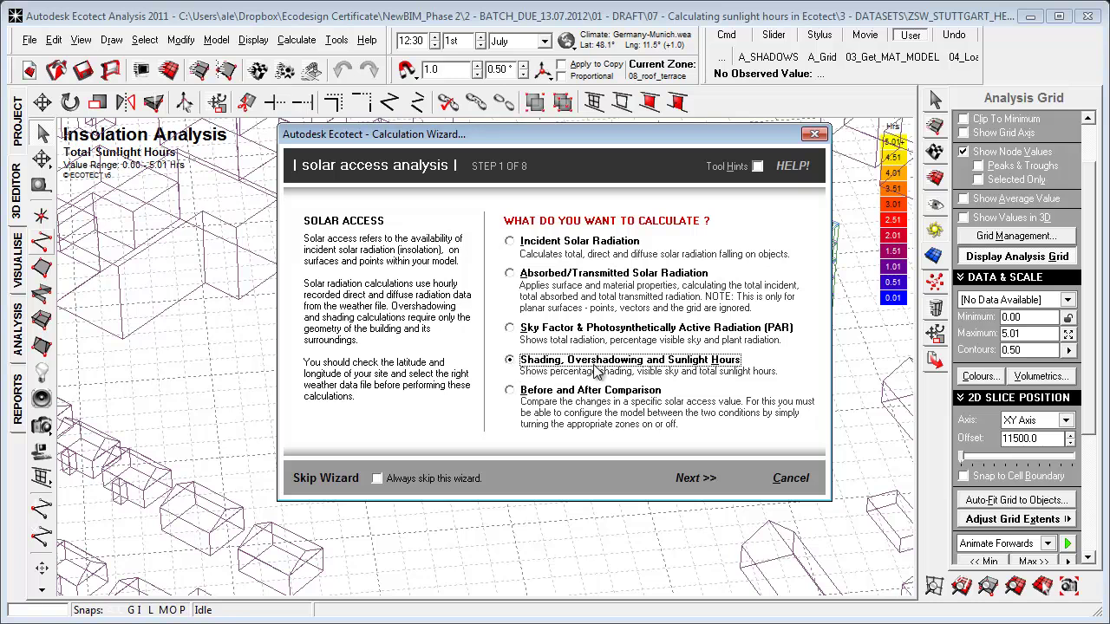
click(709, 479)
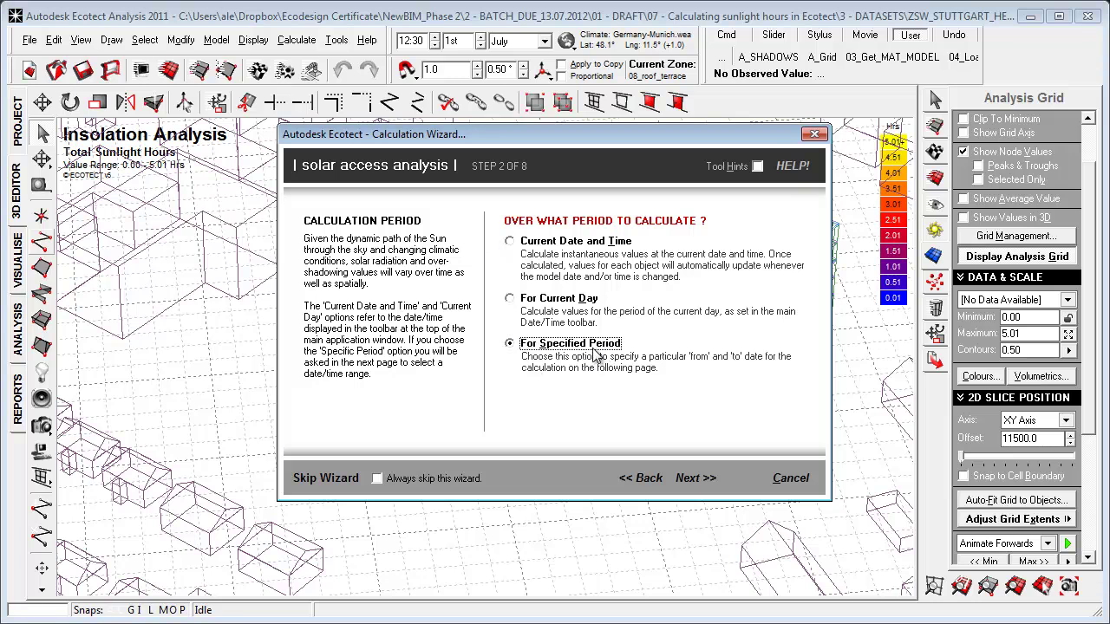
click(703, 475)
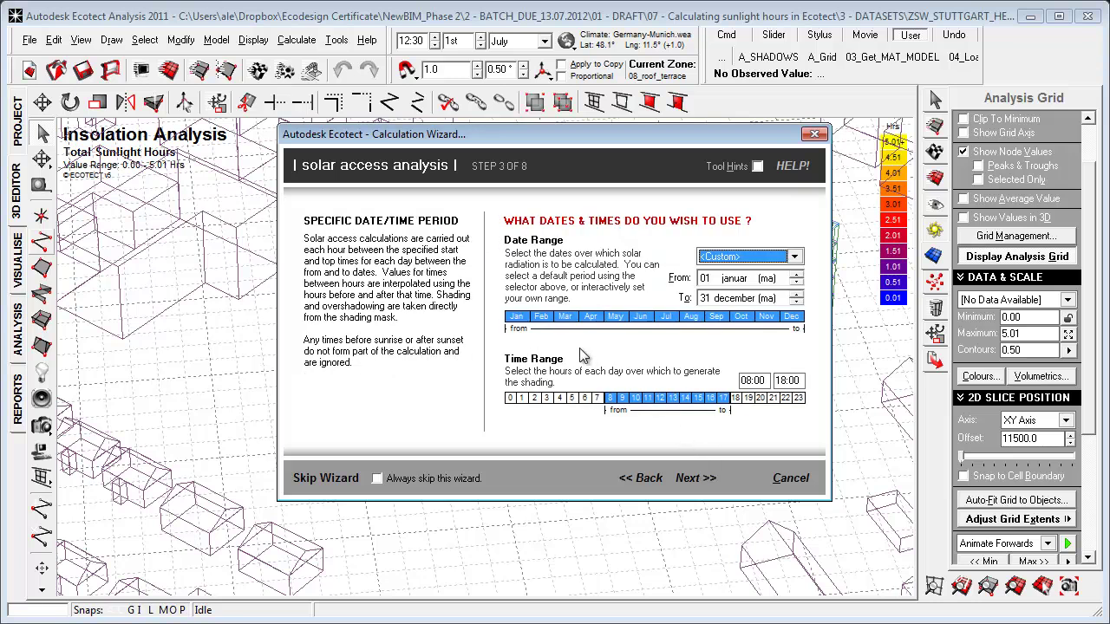
Set the calculation's date range to Summer and its daily time range from 09:10 to about 17:25
click(609, 331)
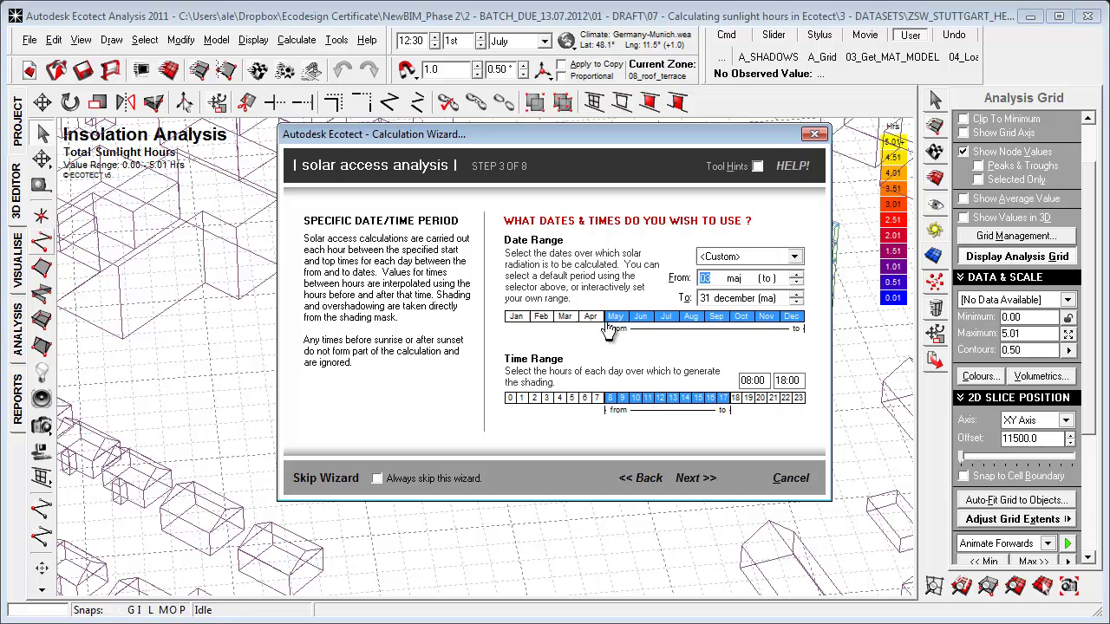
click(759, 258)
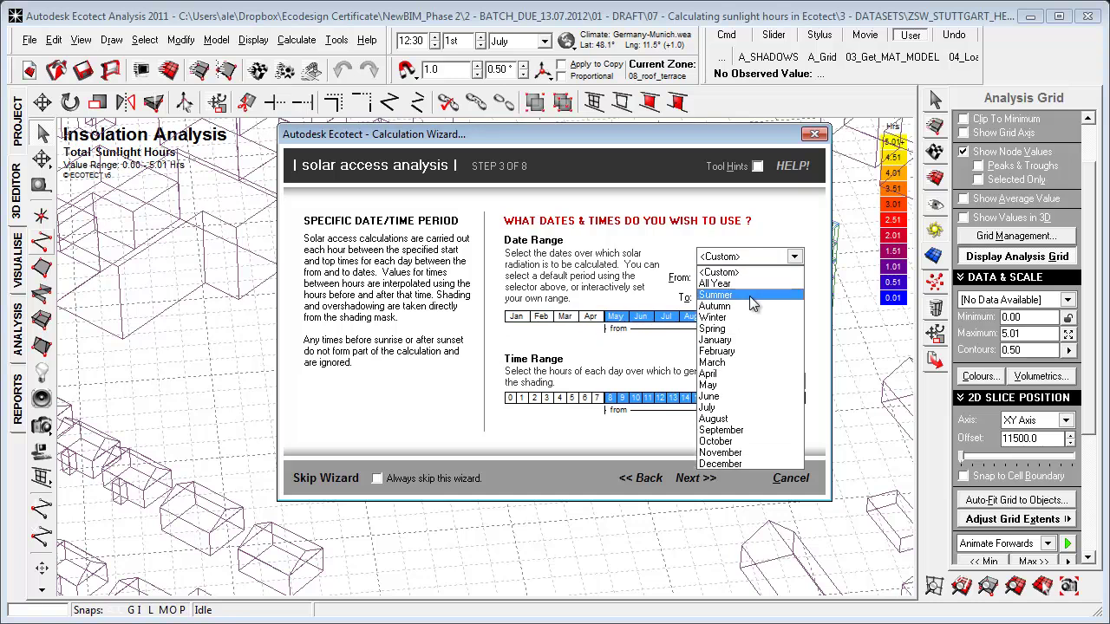
click(748, 296)
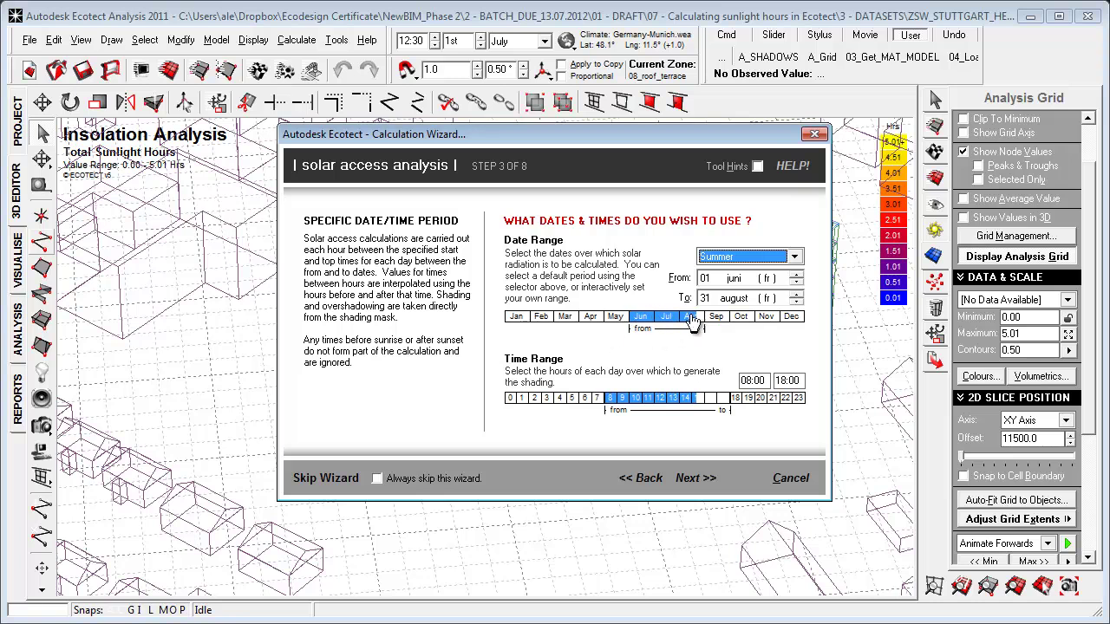
click(618, 400)
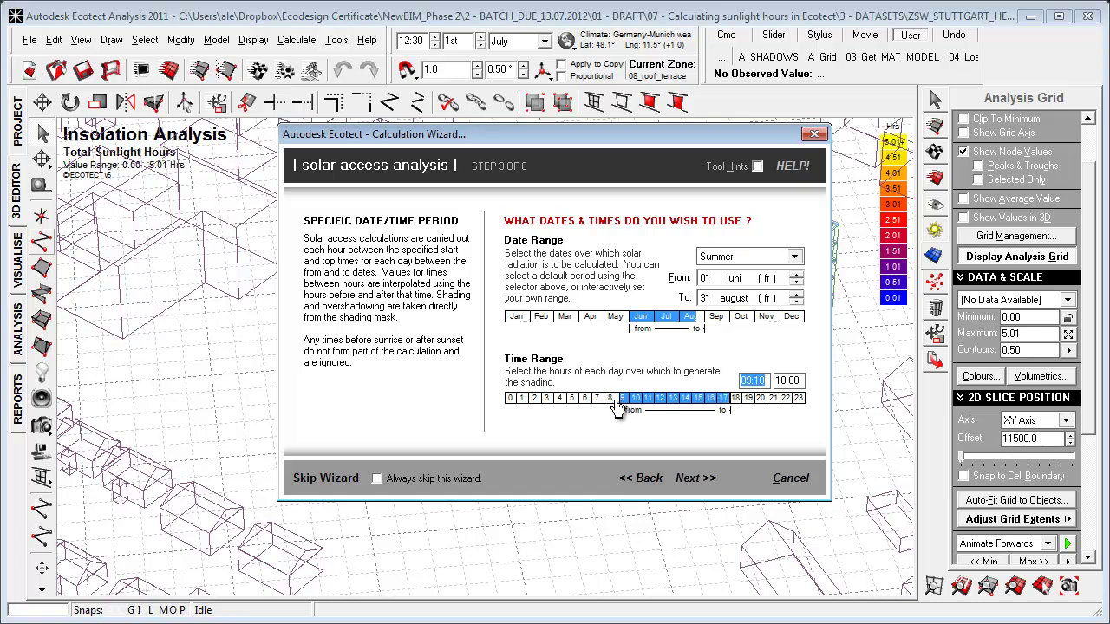
click(725, 413)
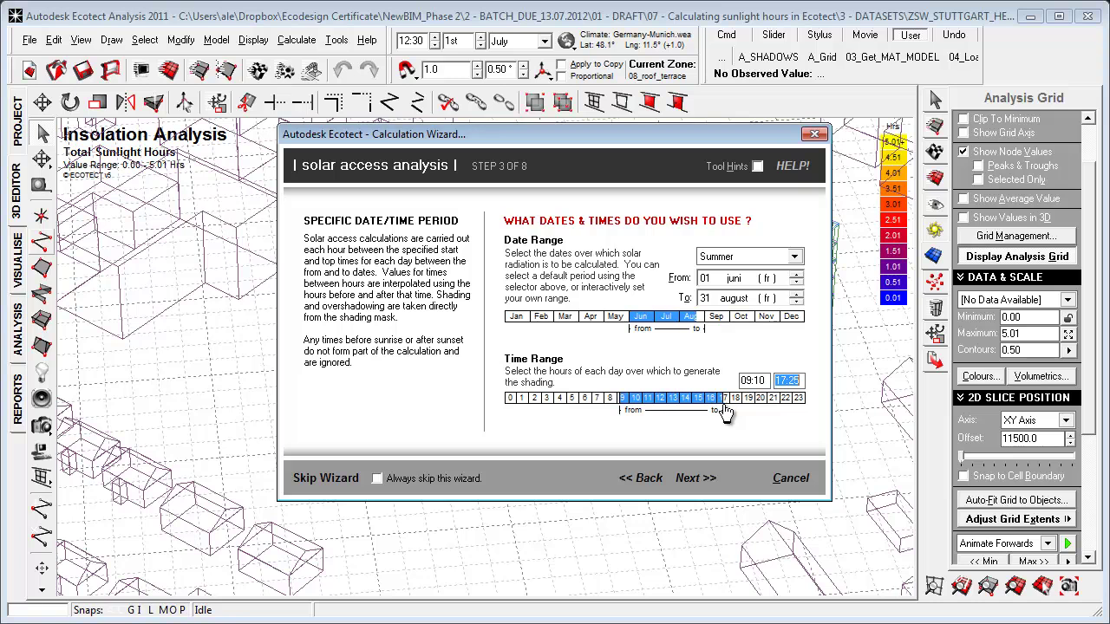
click(721, 411)
click(696, 478)
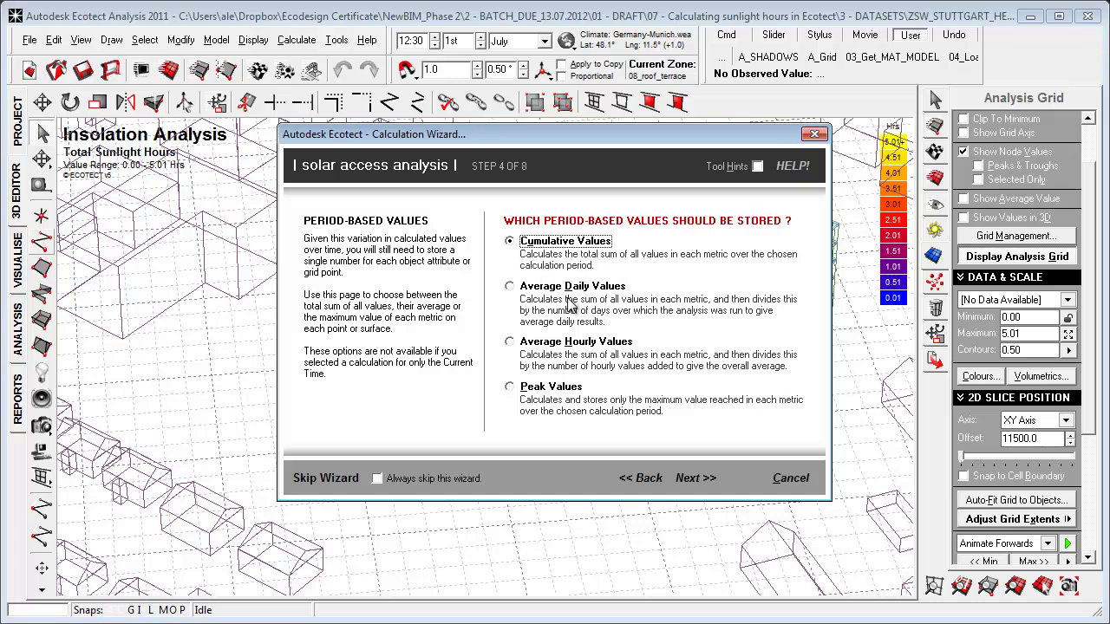
Choose Average Daily Values, go through the analysis grid and detailed shading options, and cancel the calculation wizard
click(510, 287)
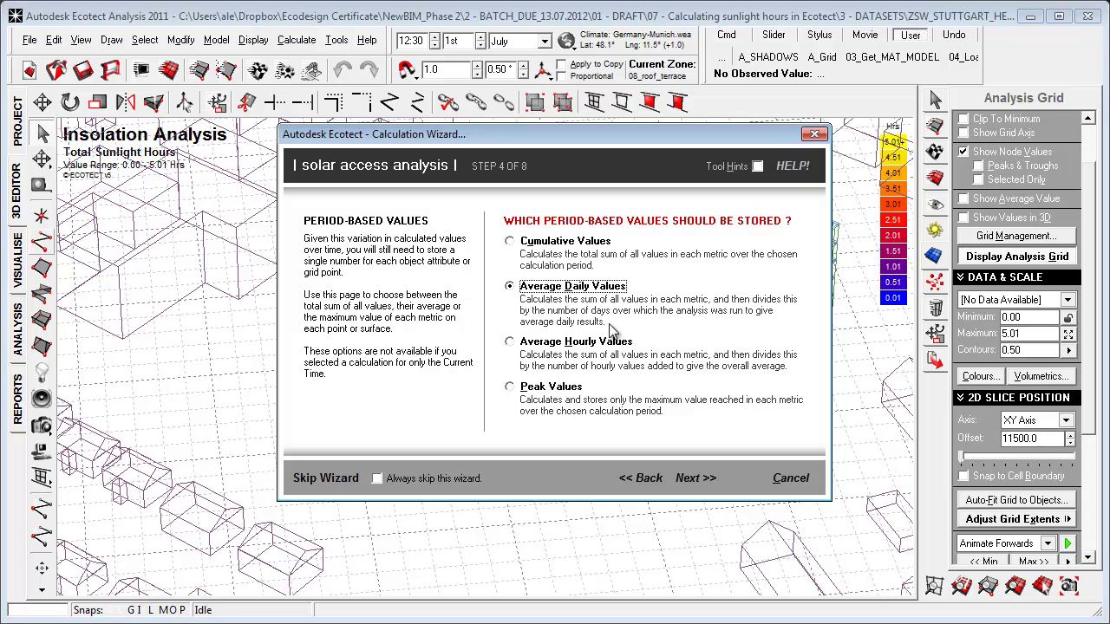
drag(503, 137, 416, 165)
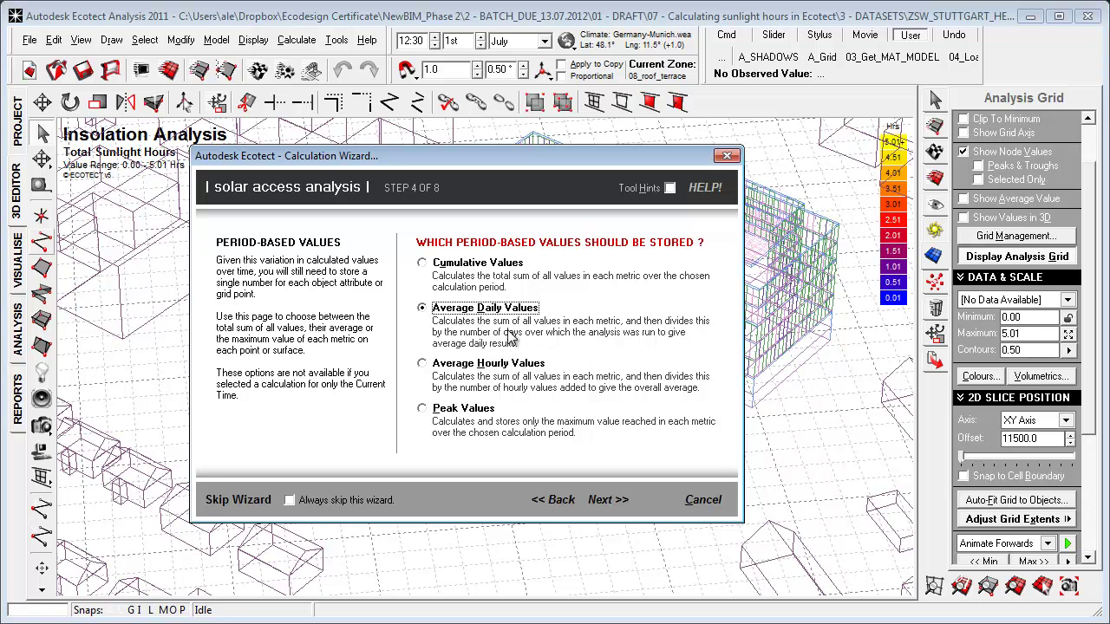
click(607, 500)
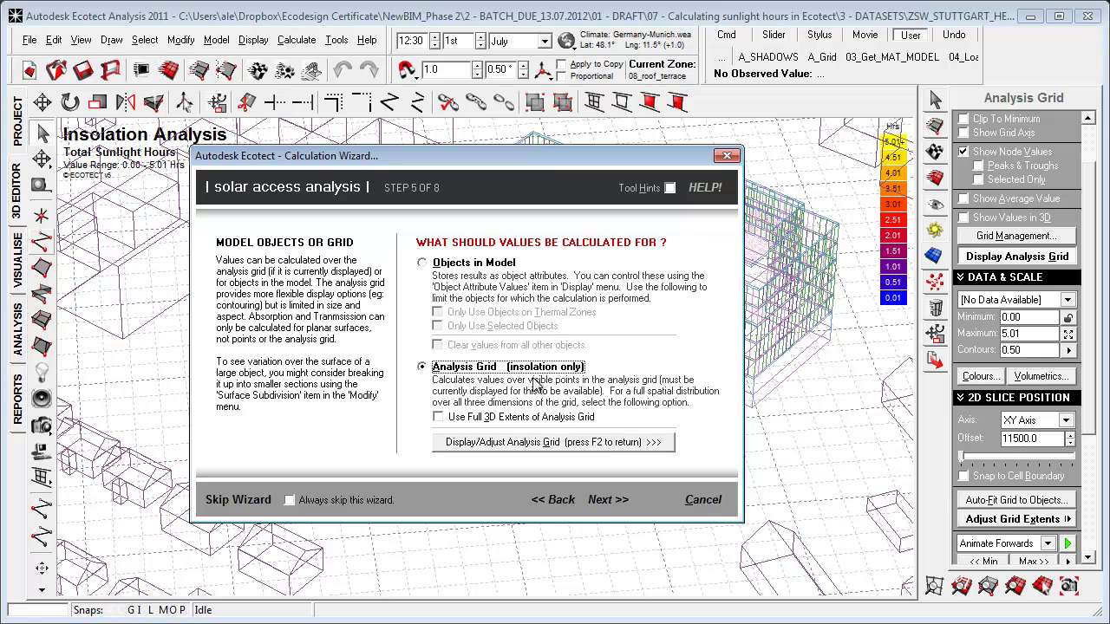
click(612, 509)
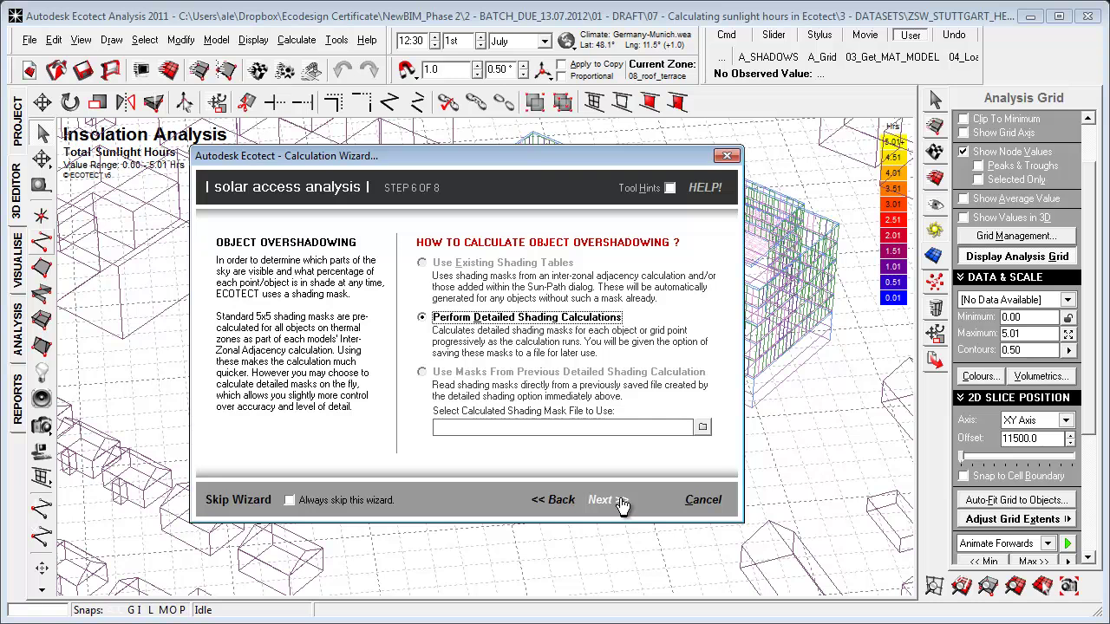
click(703, 501)
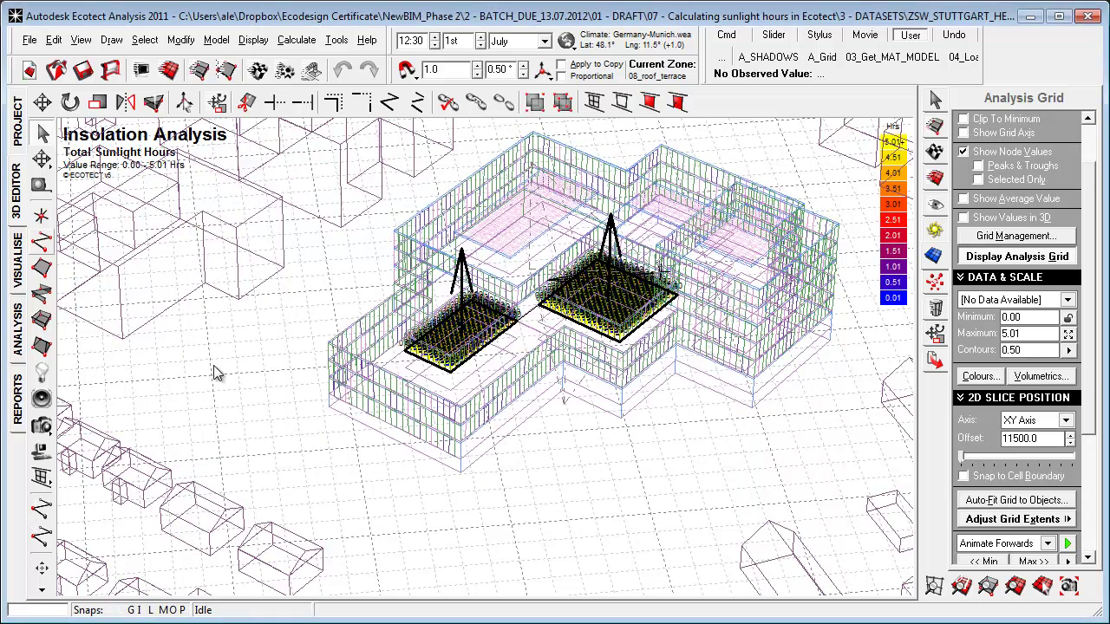
Load the Sunlight hours file from the 3 - DATASETS folder into the model, overwriting the existing analysis grid data
drag(0, 345, 293, 369)
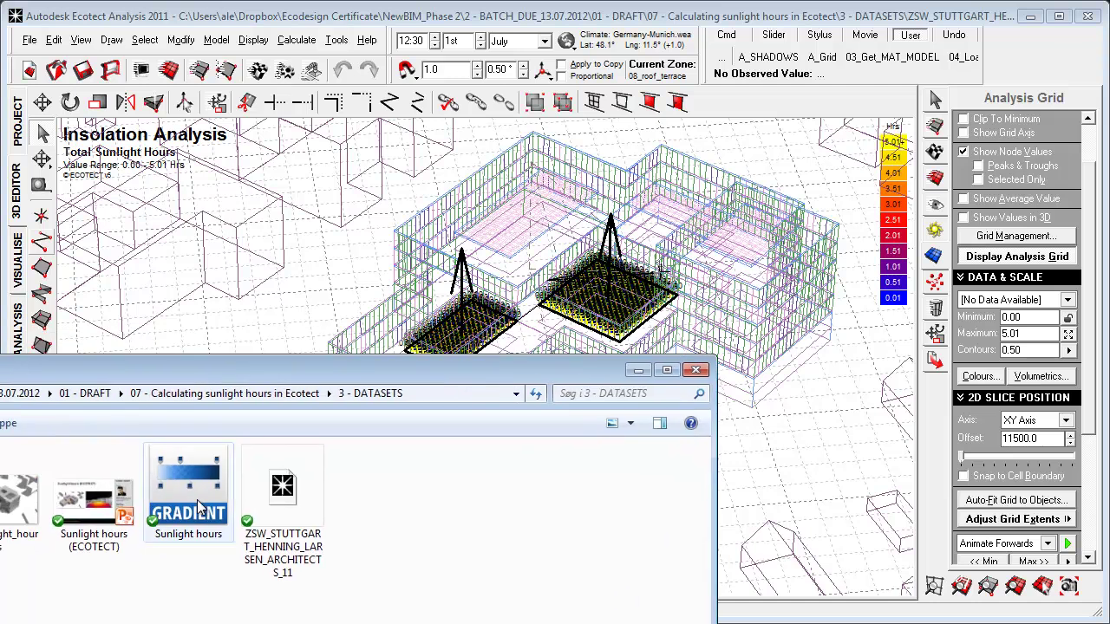
drag(200, 510, 347, 324)
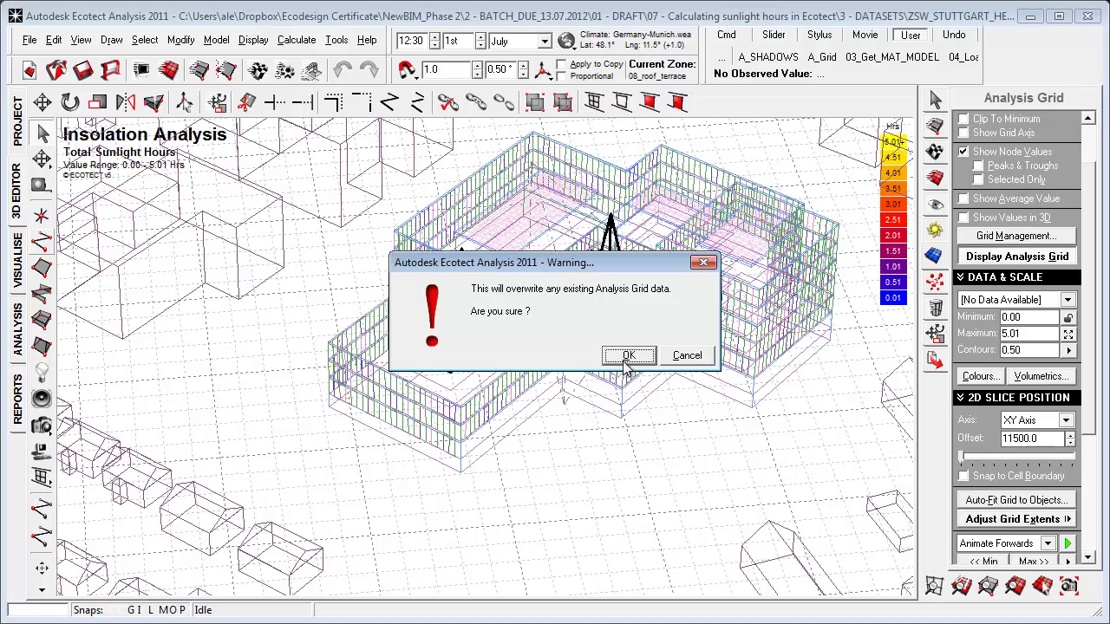
click(623, 362)
shift+right_drag(448, 476, 494, 240)
middle_drag(518, 430, 559, 346)
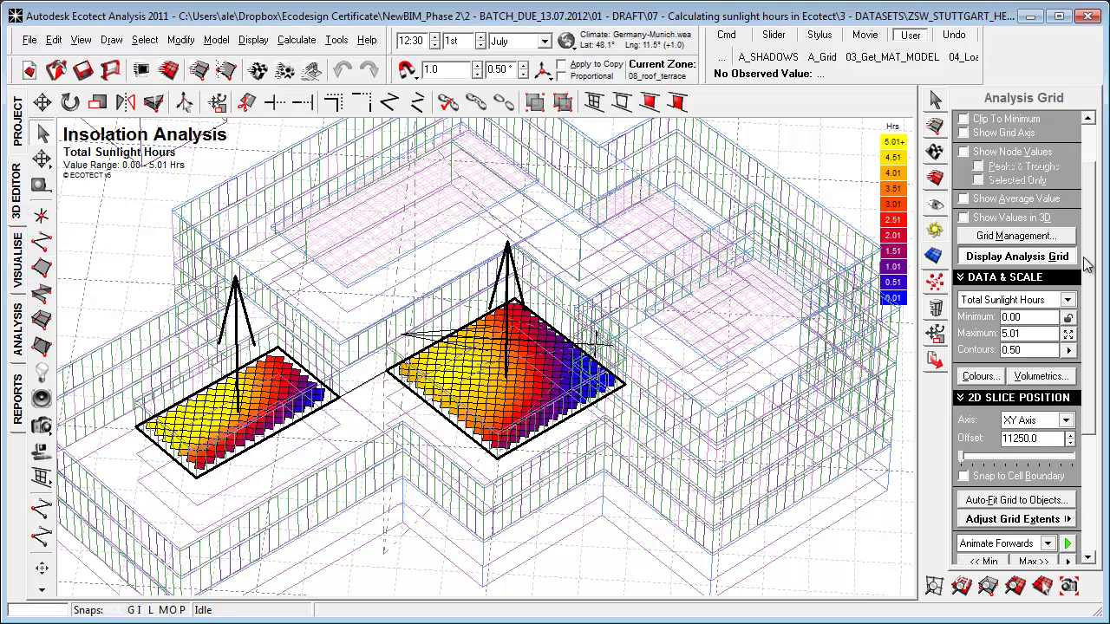
Toggle the analysis grid's gridlines off and back on, and show its contour lines
scroll(1087, 264, up, 3)
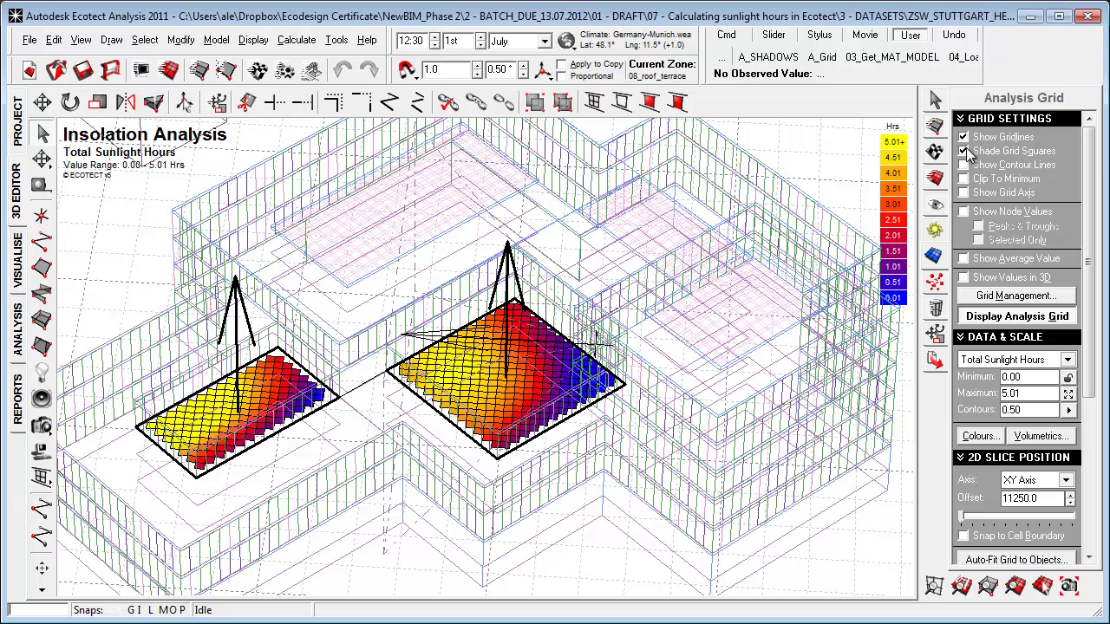
click(964, 137)
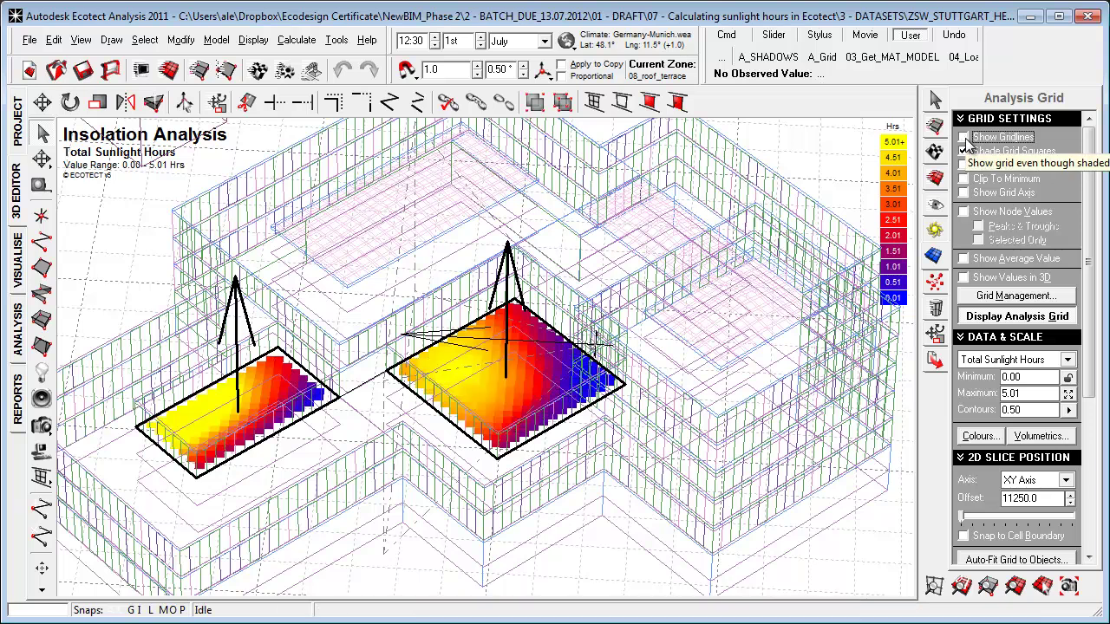
click(966, 165)
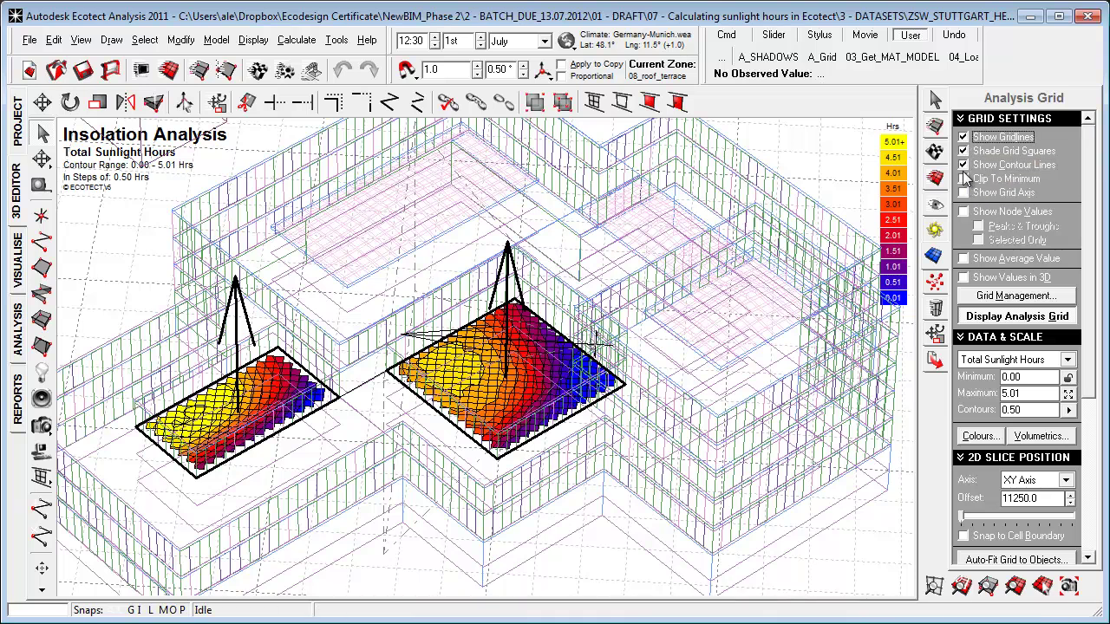
scroll(1094, 369, down, 2)
scroll(1096, 367, down, 3)
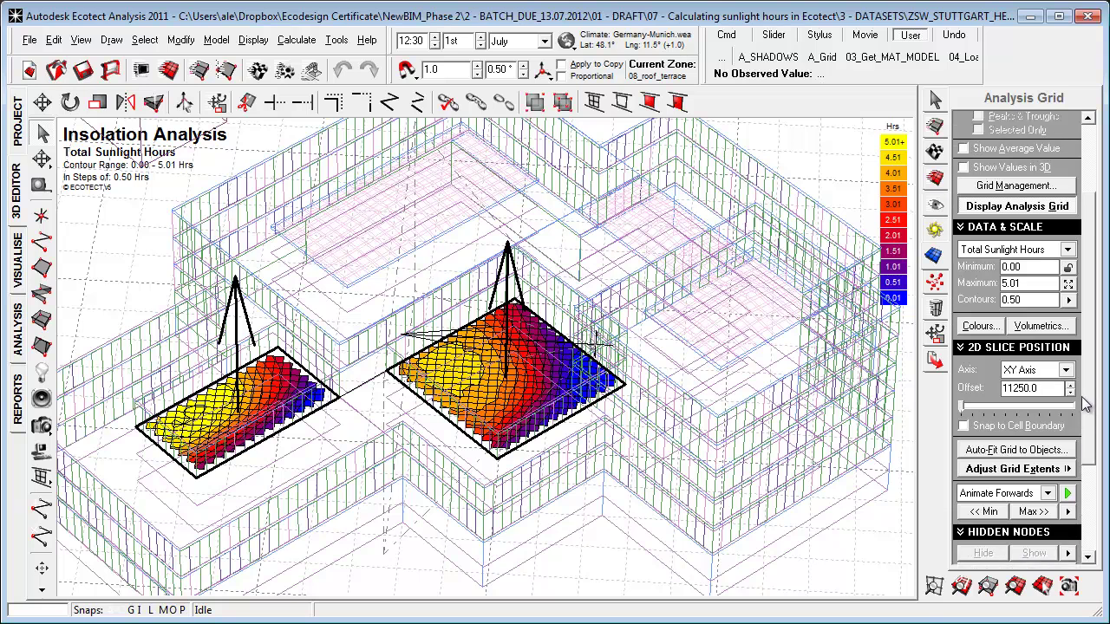
scroll(1090, 363, up, 3)
scroll(1090, 363, up, 2)
scroll(1090, 363, down, 5)
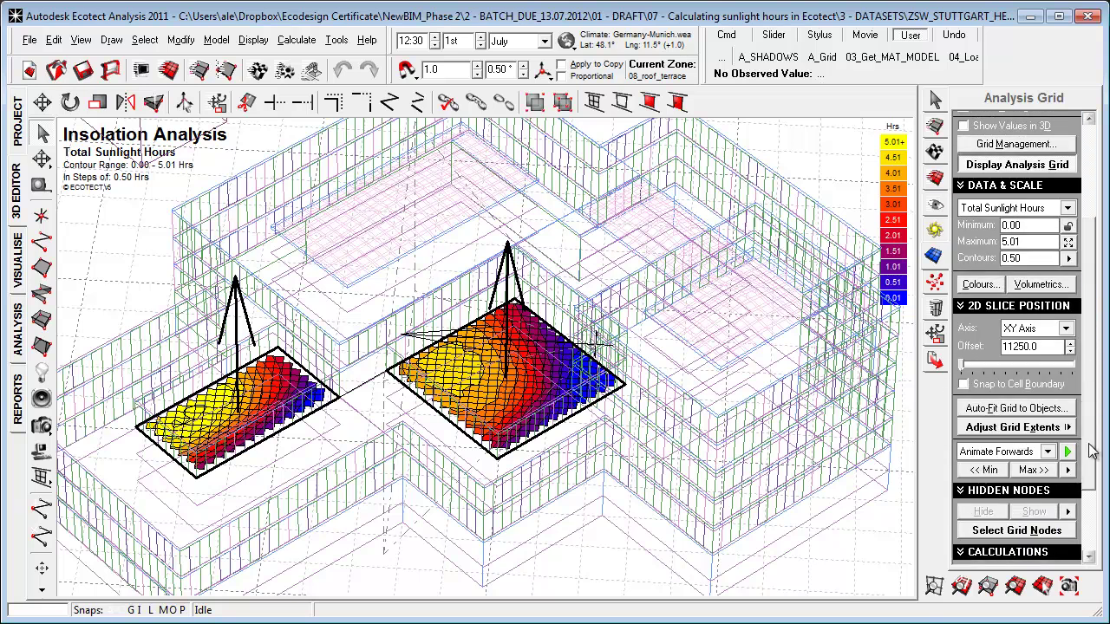
Compare the grid's Percentage Exposed, Percentage Shaded, Percent Direct and Percent Diffuse data, and return to Total Sunlight Hours
double_click(1034, 254)
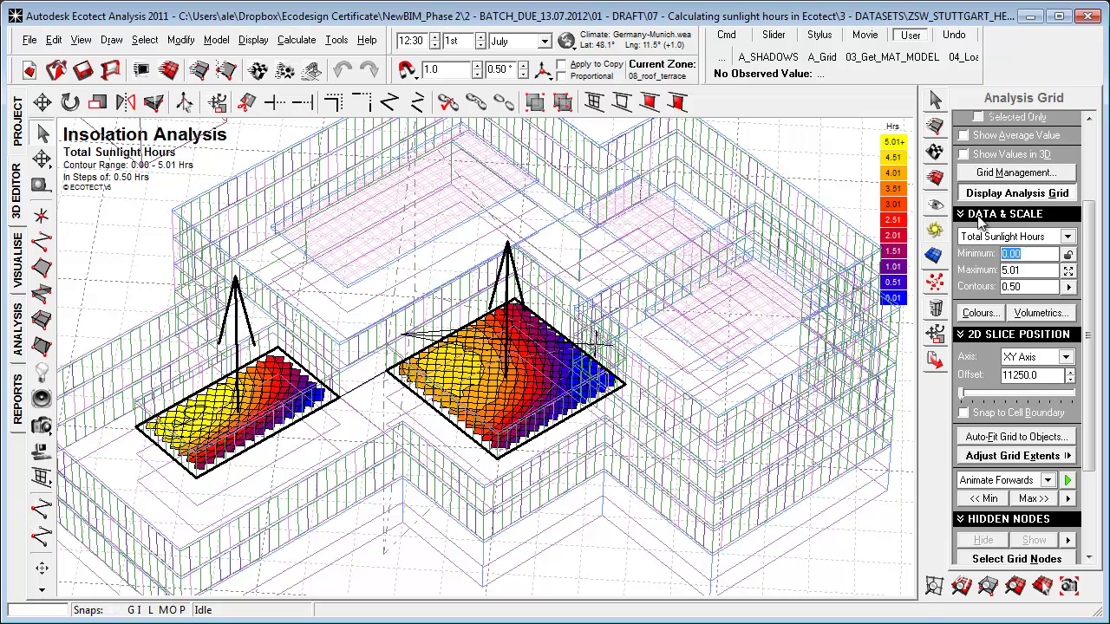
click(1040, 237)
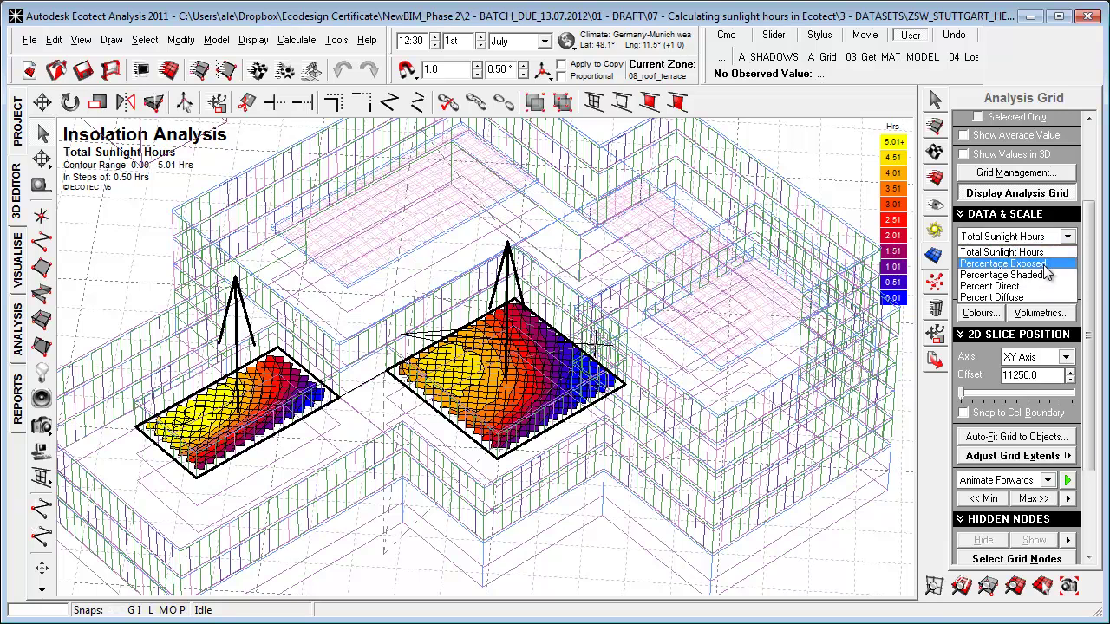
click(1045, 264)
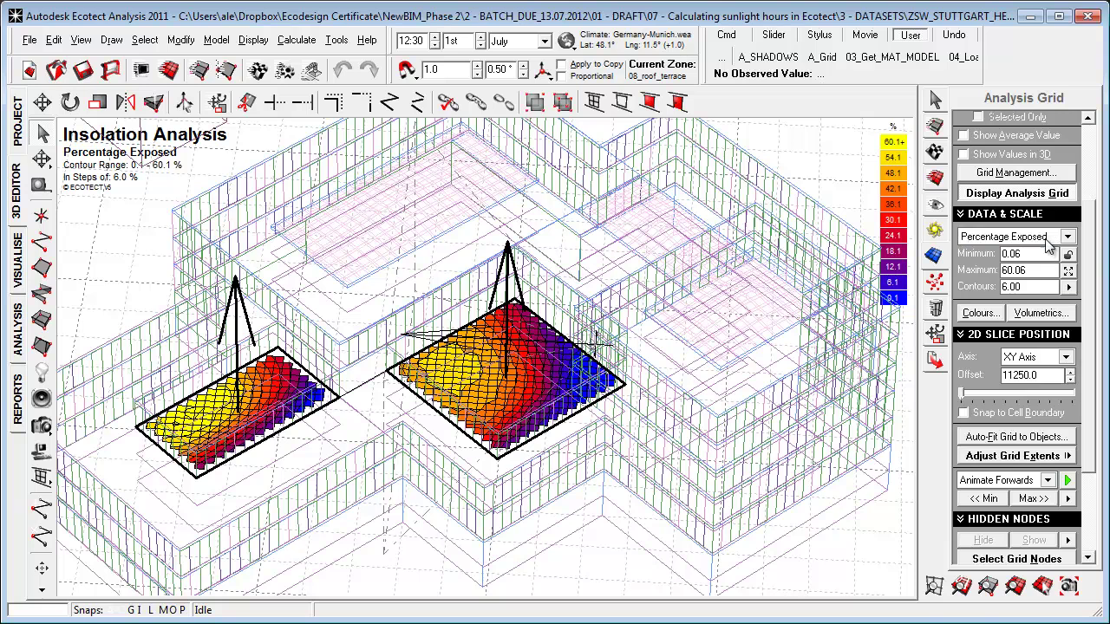
click(1045, 243)
click(1031, 273)
click(1033, 237)
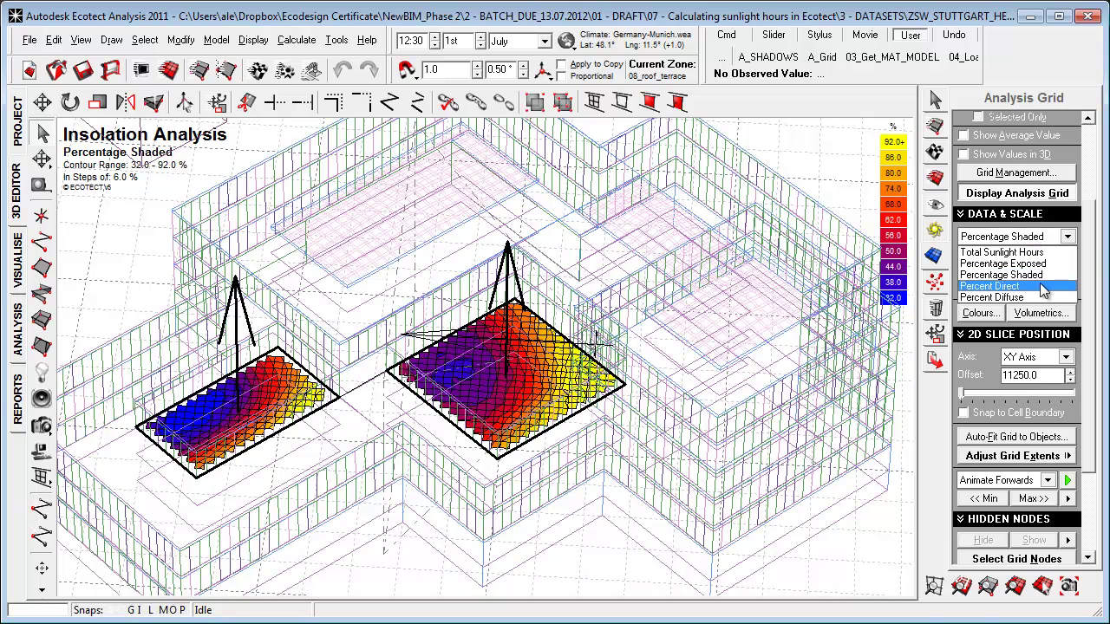
click(1040, 286)
click(1040, 244)
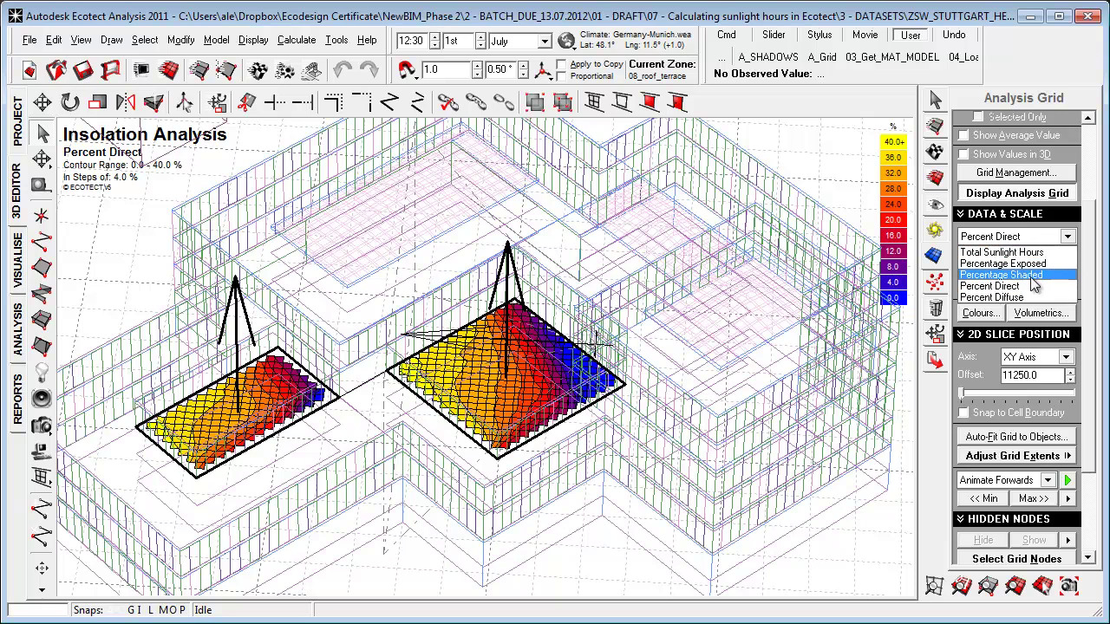
click(1022, 297)
click(1040, 236)
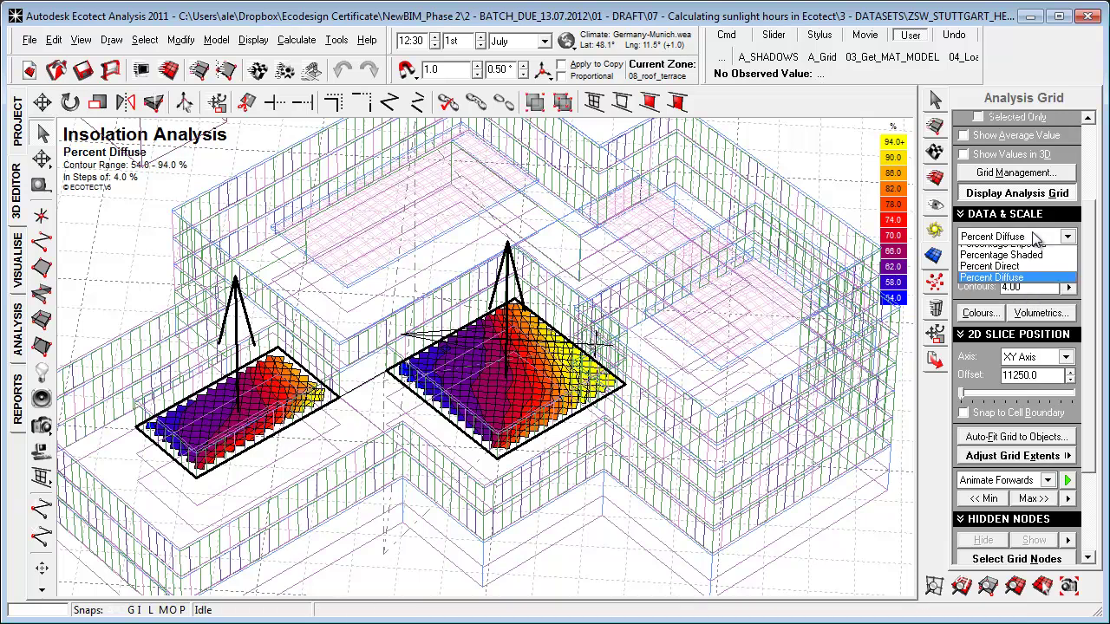
click(1027, 271)
Try a sunlight hours scale from 2 to 5, and reset its minimum to 0 while keeping the maximum at 5
double_click(1019, 254)
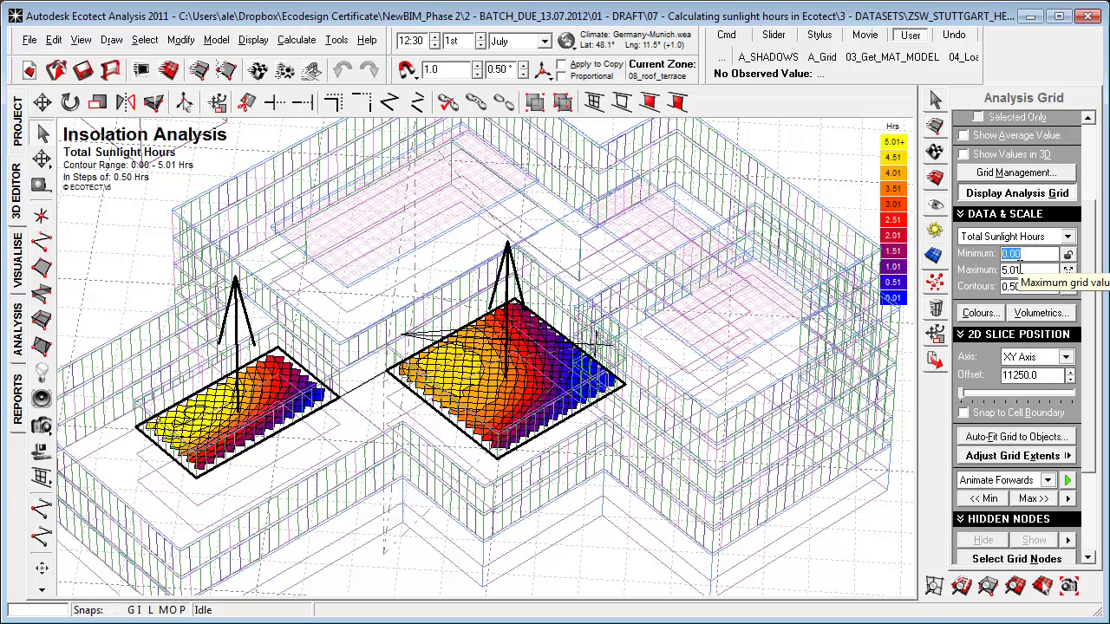
text(2)
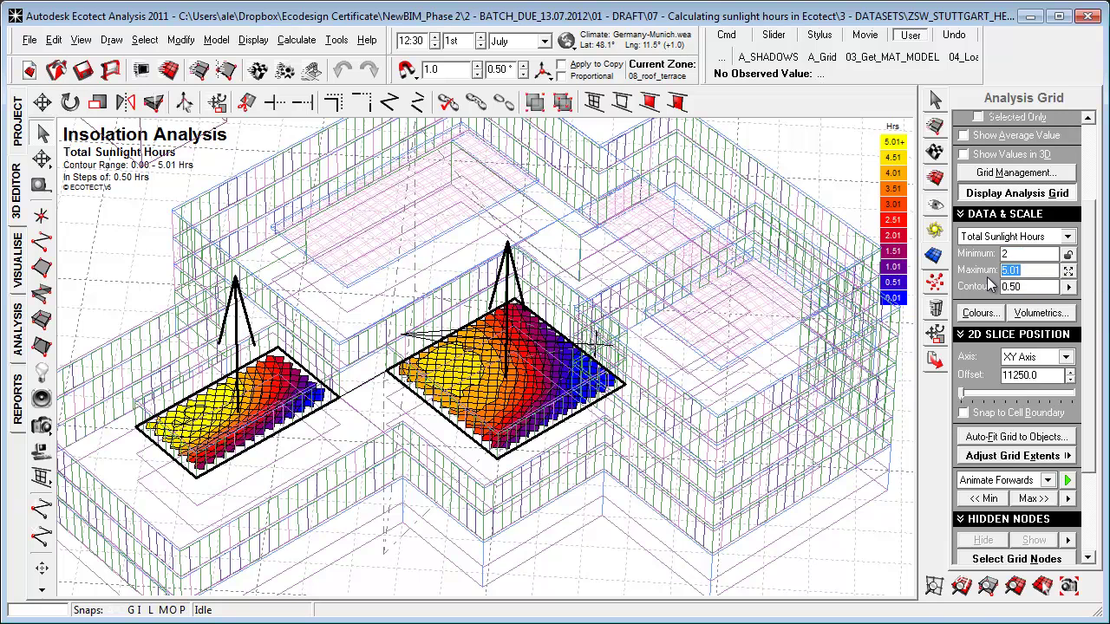
key(Return)
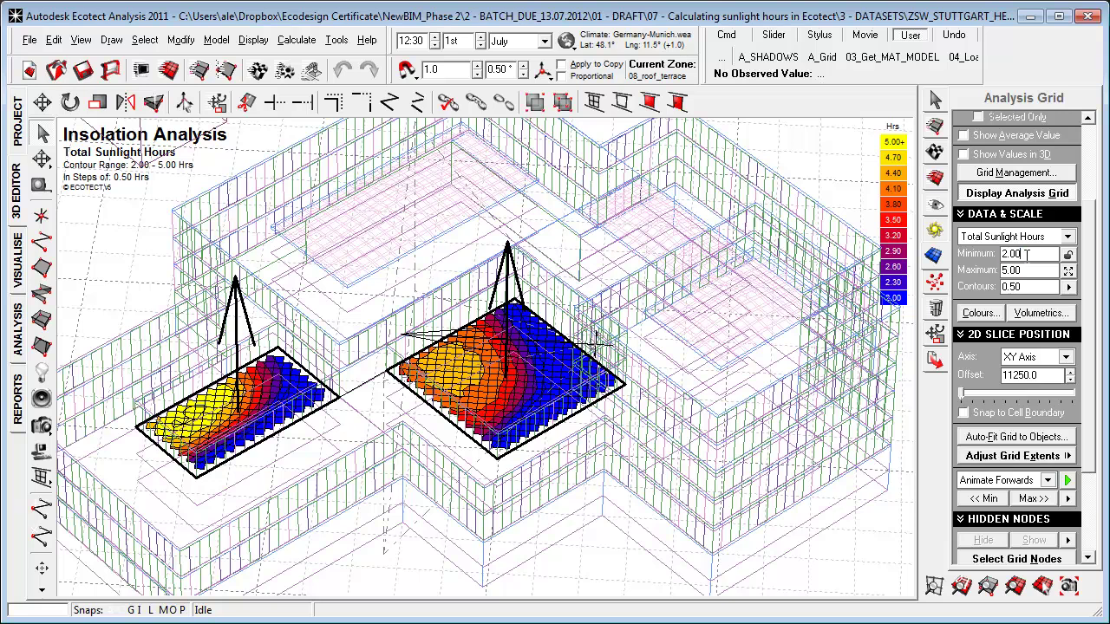
text(0)
key(Return)
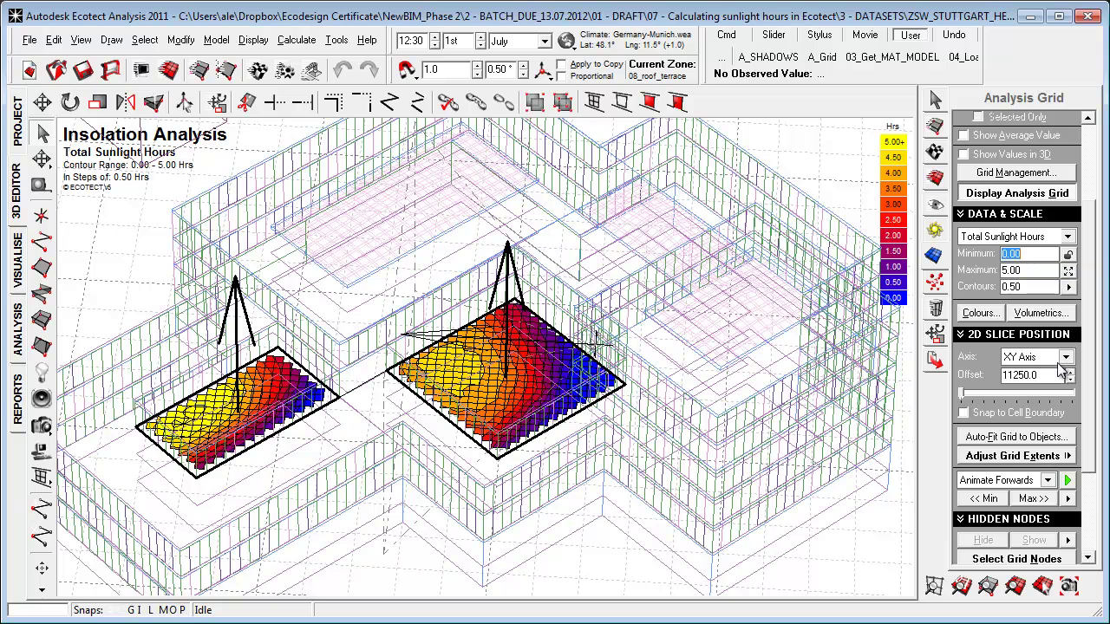
View the sunlight results in the rendered model through the Camera_WideAngle, View_1 and View_2 cameras, and return to the 3D editor
click(18, 265)
right_drag(231, 480, 552, 465)
middle_drag(551, 466, 529, 458)
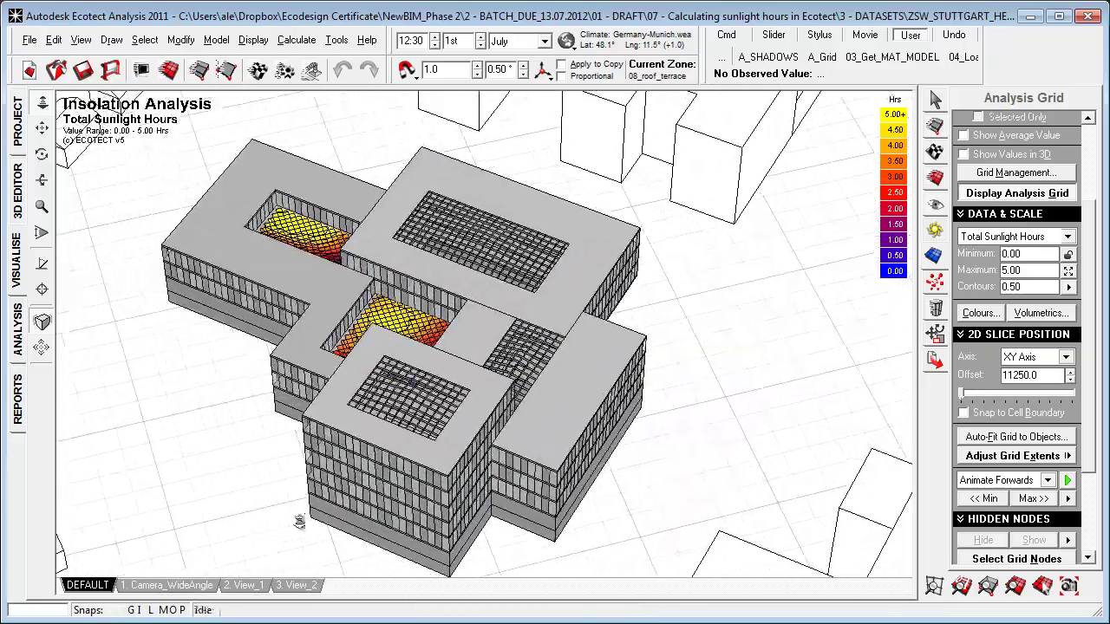
click(169, 586)
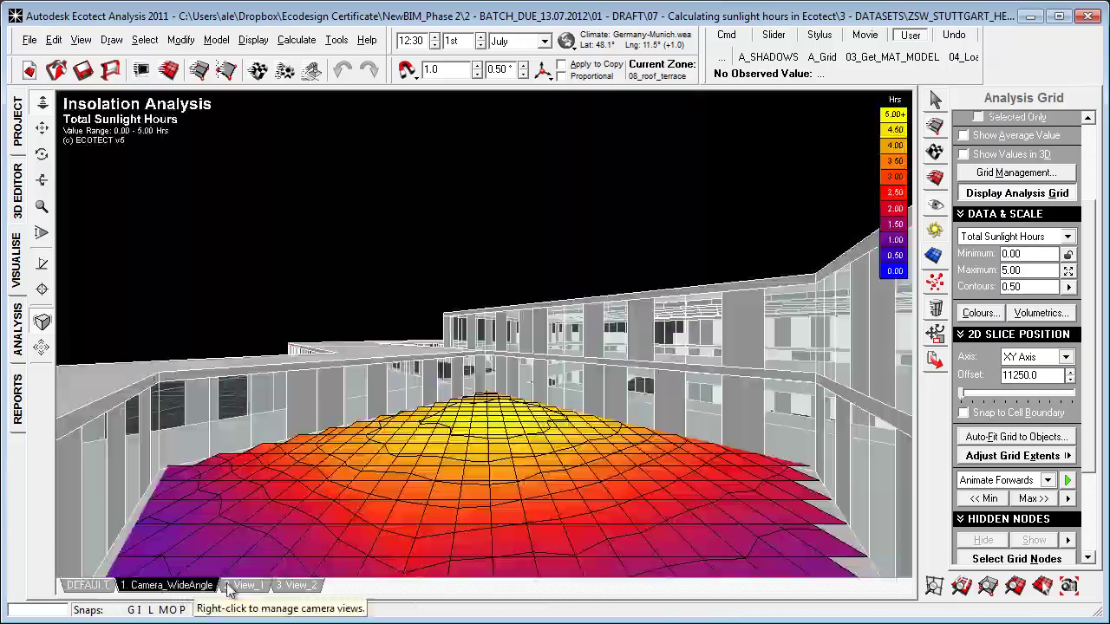
click(239, 587)
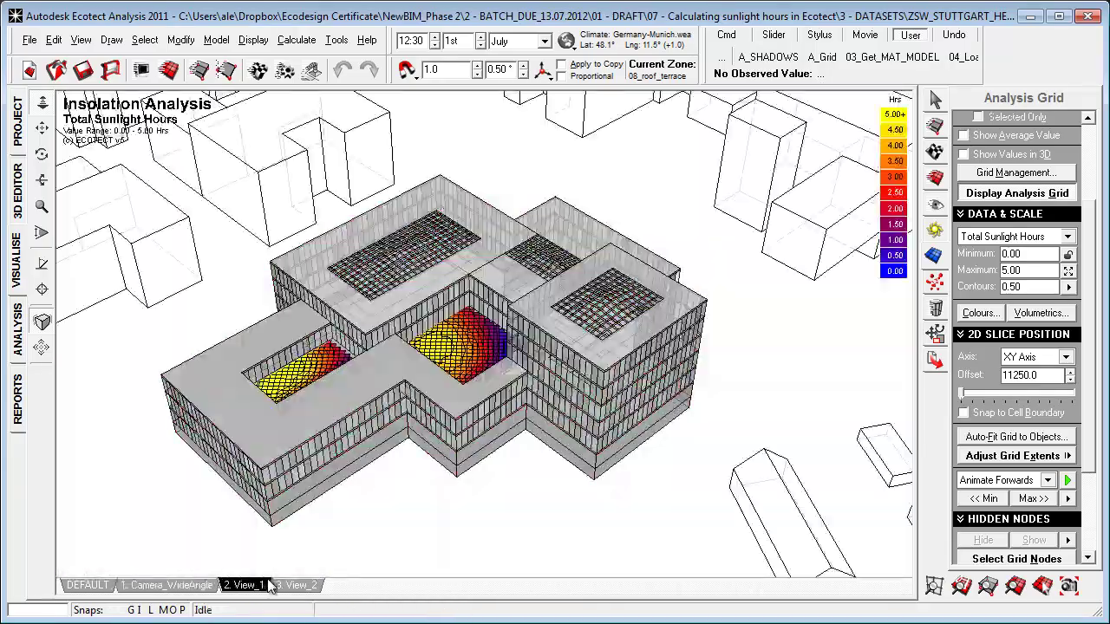
click(297, 586)
click(18, 191)
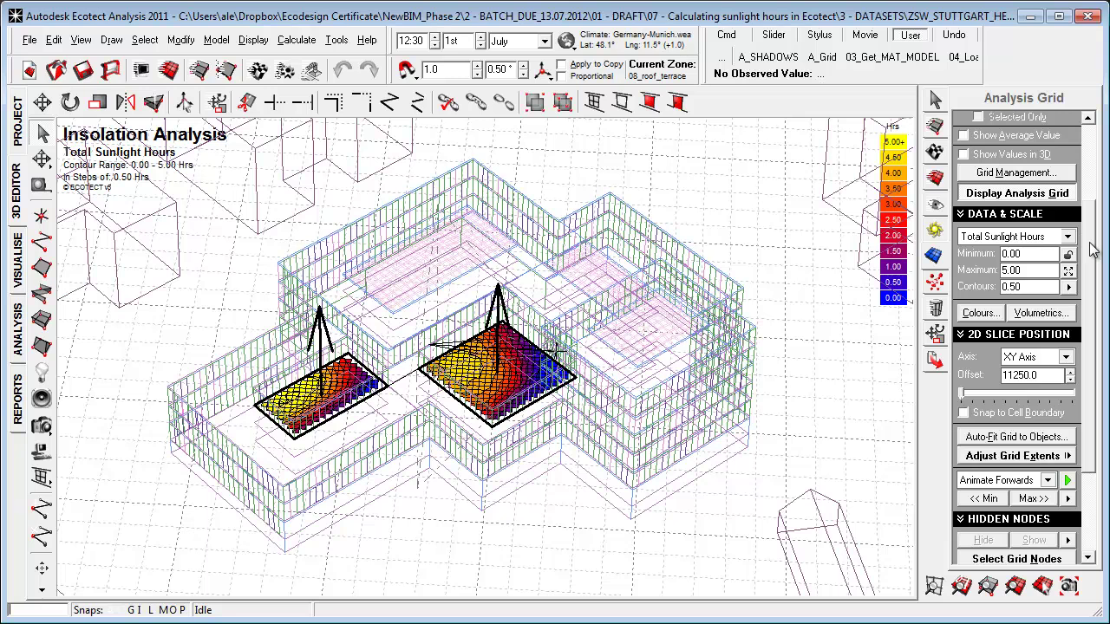
Show the average value and node values of the analysis grid, and deselect the roof terrace objects
drag(1089, 247, 1089, 146)
click(964, 259)
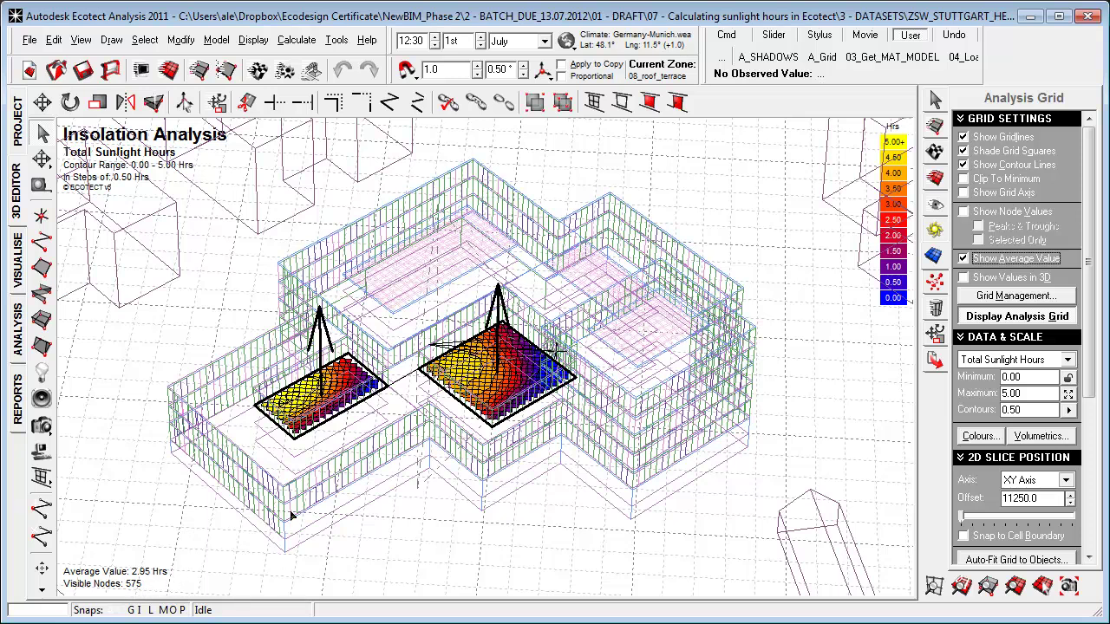
click(408, 493)
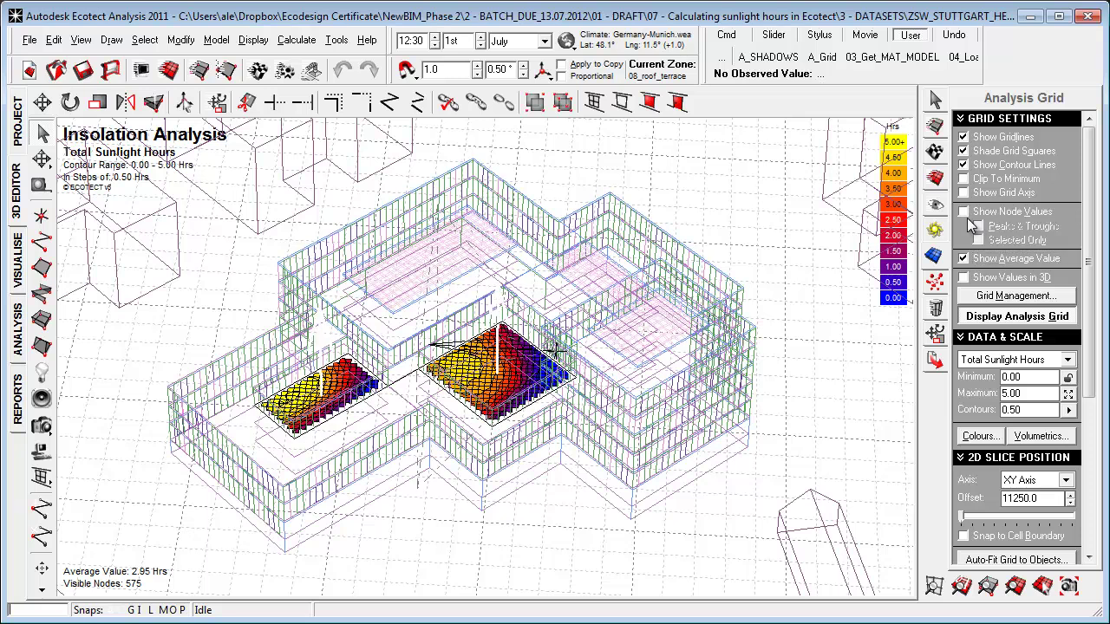
click(964, 212)
shift+right_drag(456, 338, 458, 195)
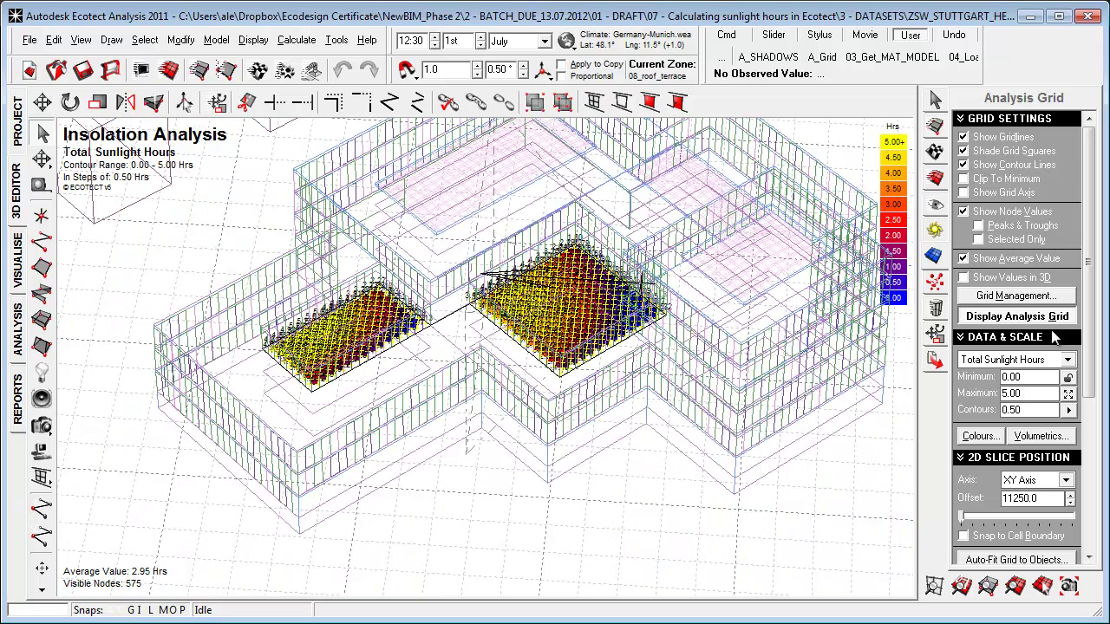
Analyse the Total Sunlight Hours data in the grid management settings to produce a grid analysis report in Excel
mouse_move(1090, 349)
mouse_down()
mouse_move(1091, 377)
mouse_move(1091, 348)
mouse_up()
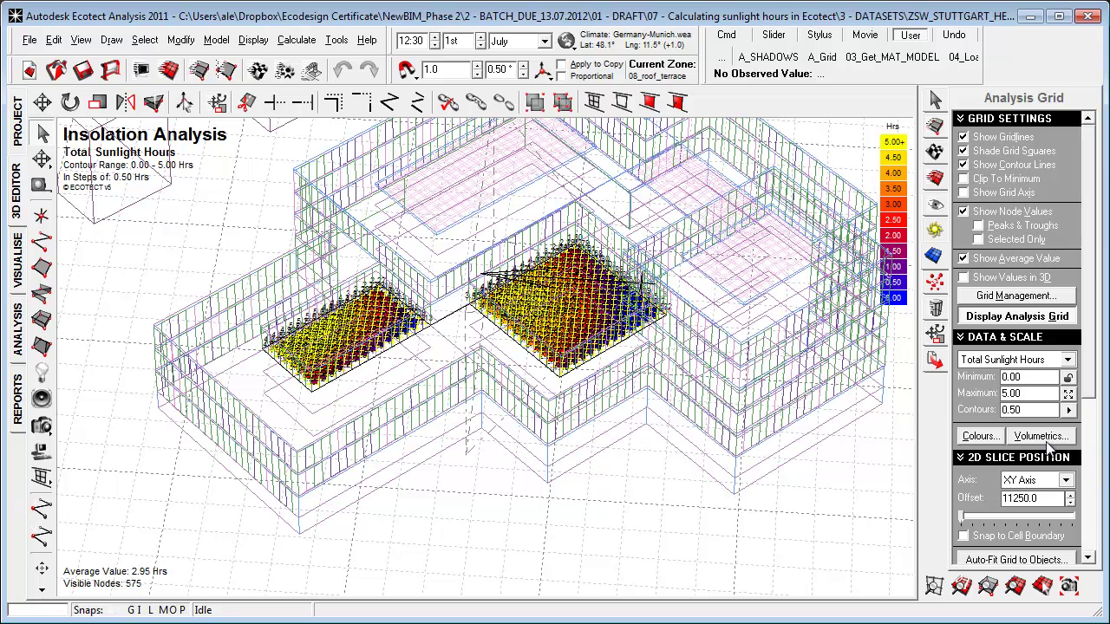
click(1010, 296)
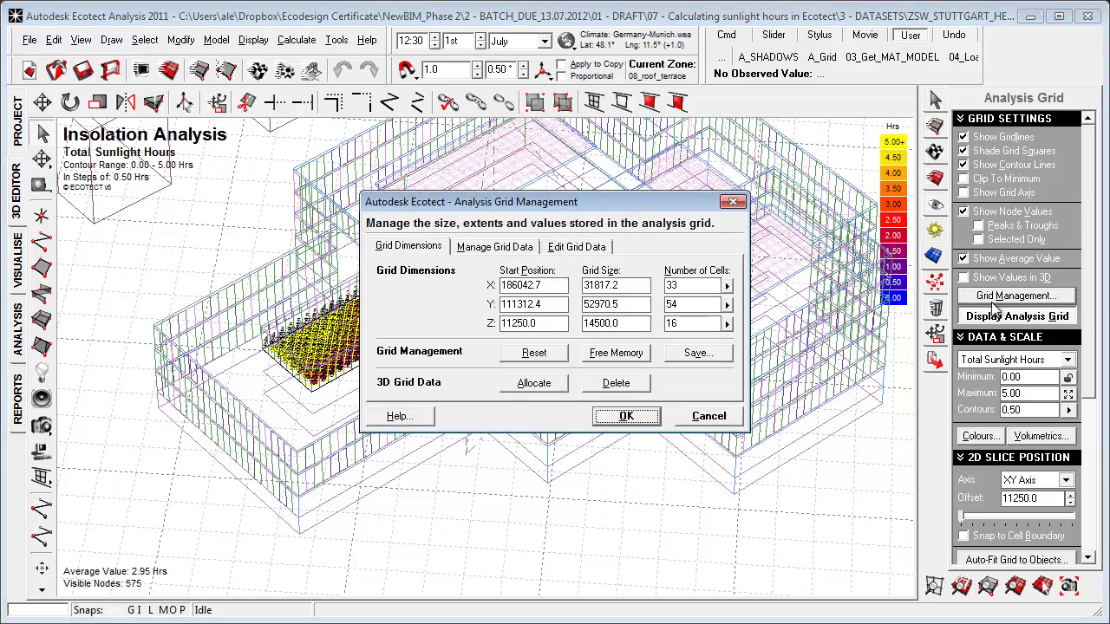
click(503, 248)
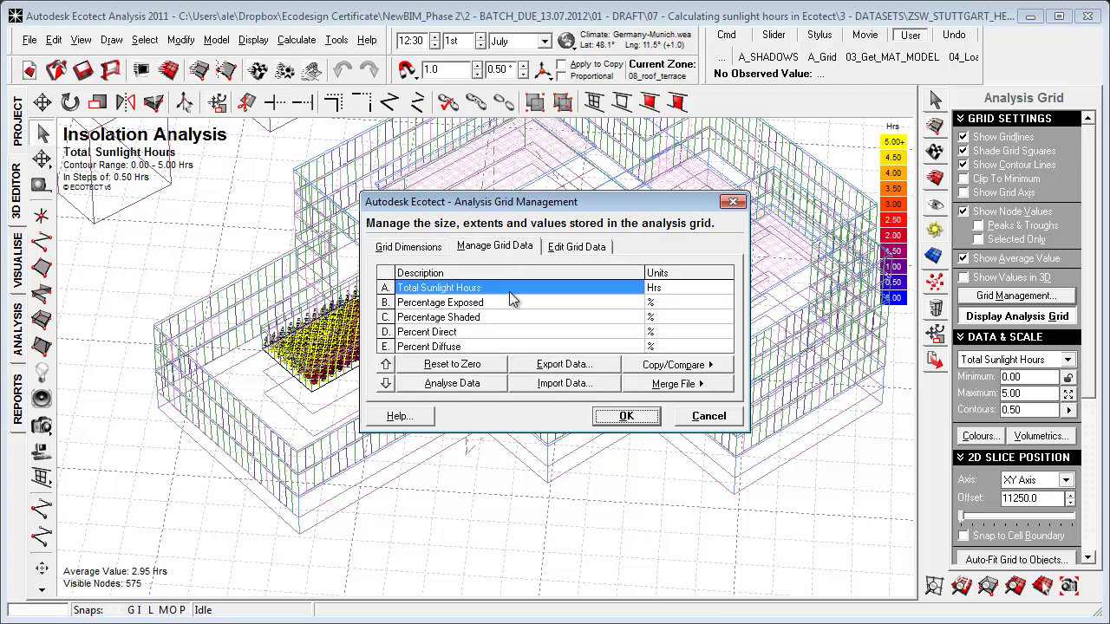
click(452, 384)
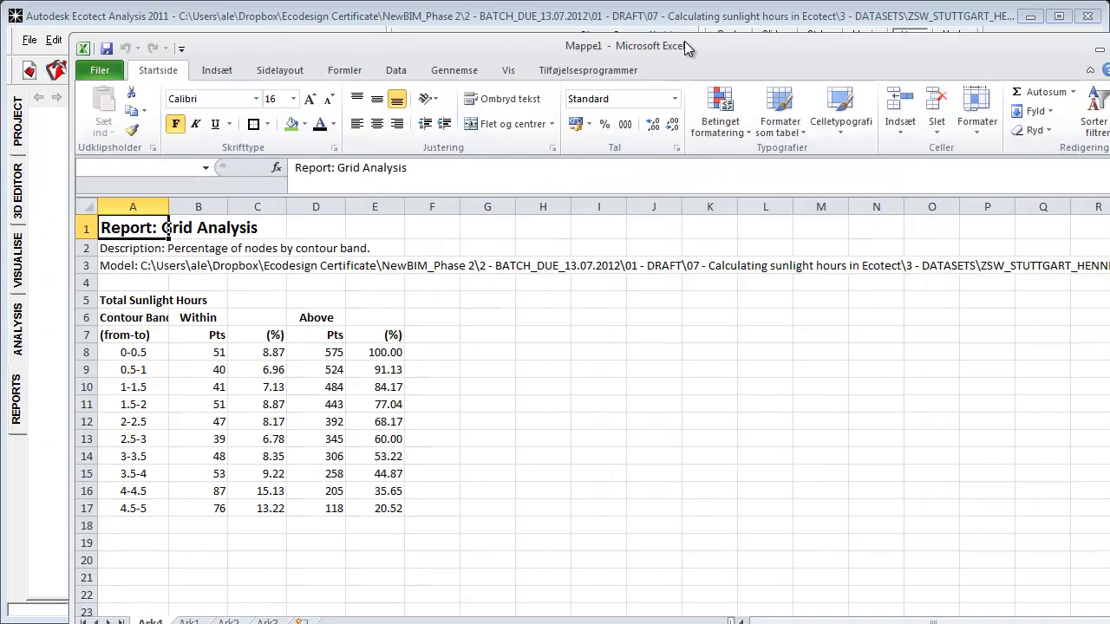
Fit column A of the Excel report to its contents and examine the contour bands from 0-0.5 to 2-2.5
double_click(168, 206)
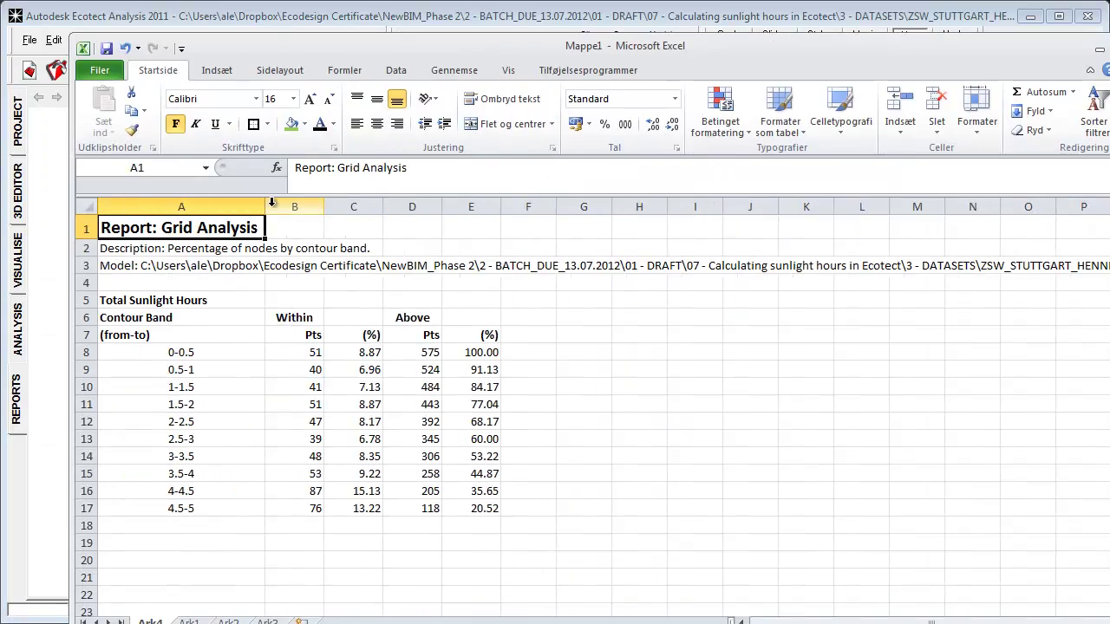
click(189, 352)
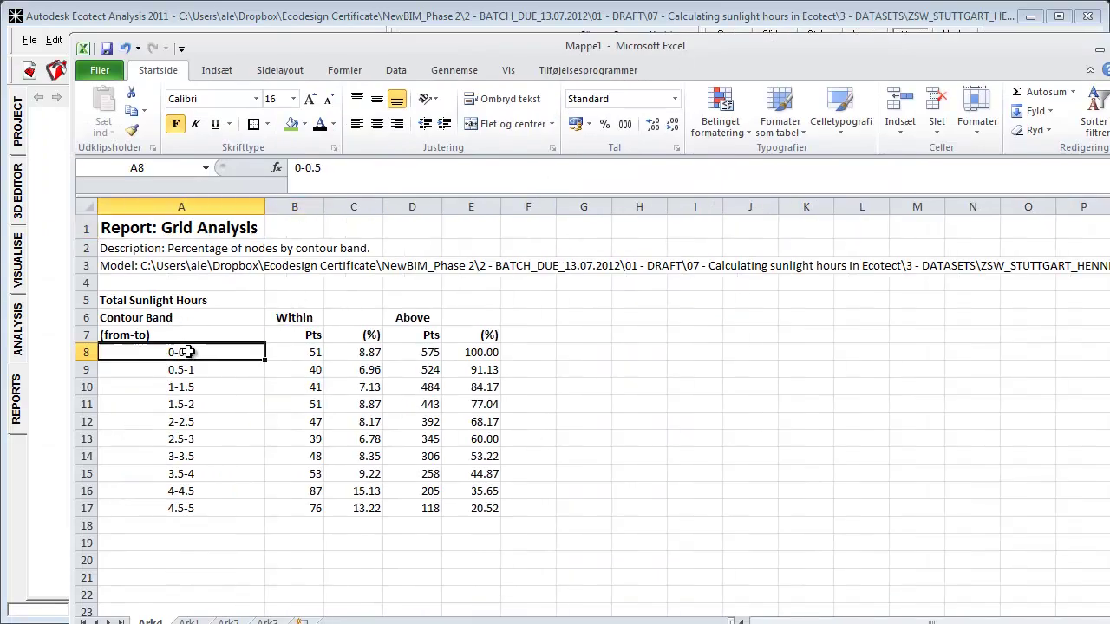
click(187, 369)
click(198, 421)
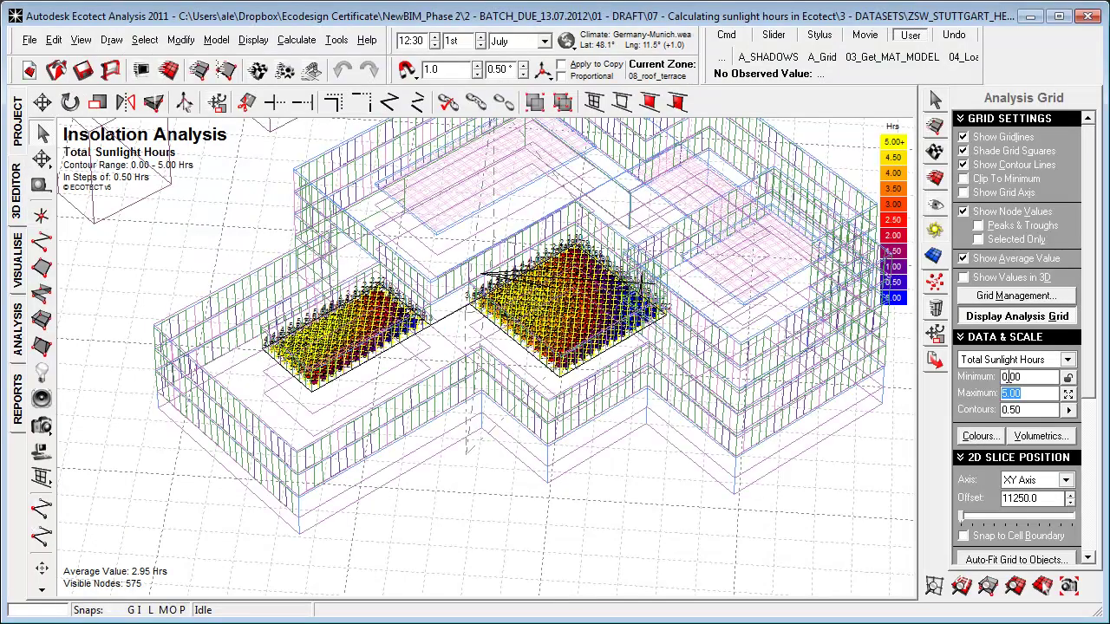
click(1021, 376)
drag(1011, 376, 1001, 376)
mouse_move(355, 440)
right_down()
mouse_move(364, 458)
mouse_move(360, 450)
right_up()
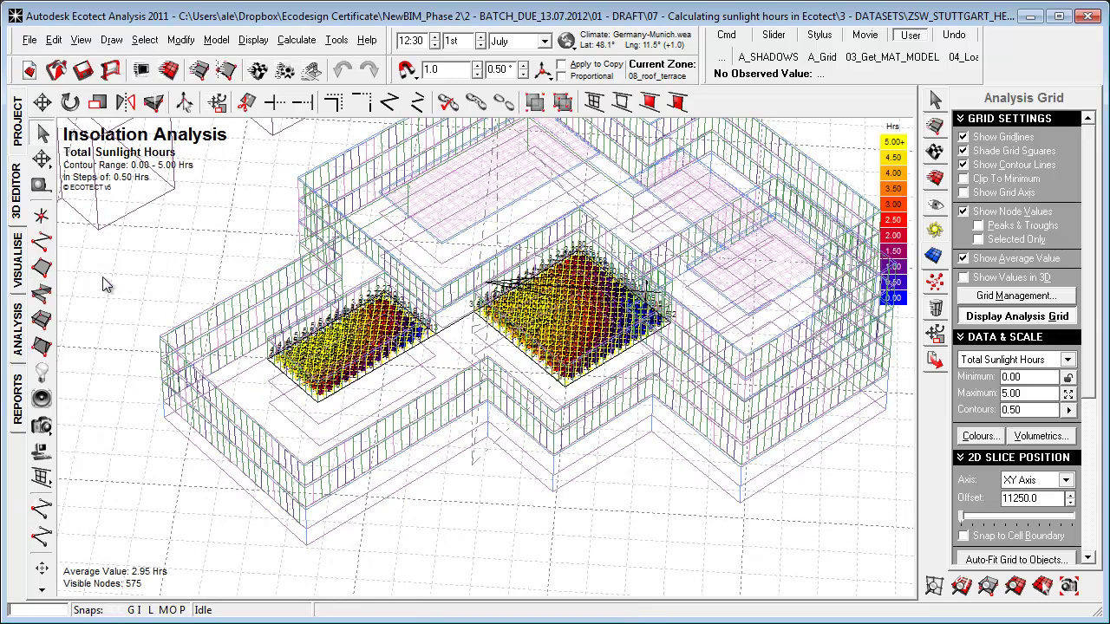